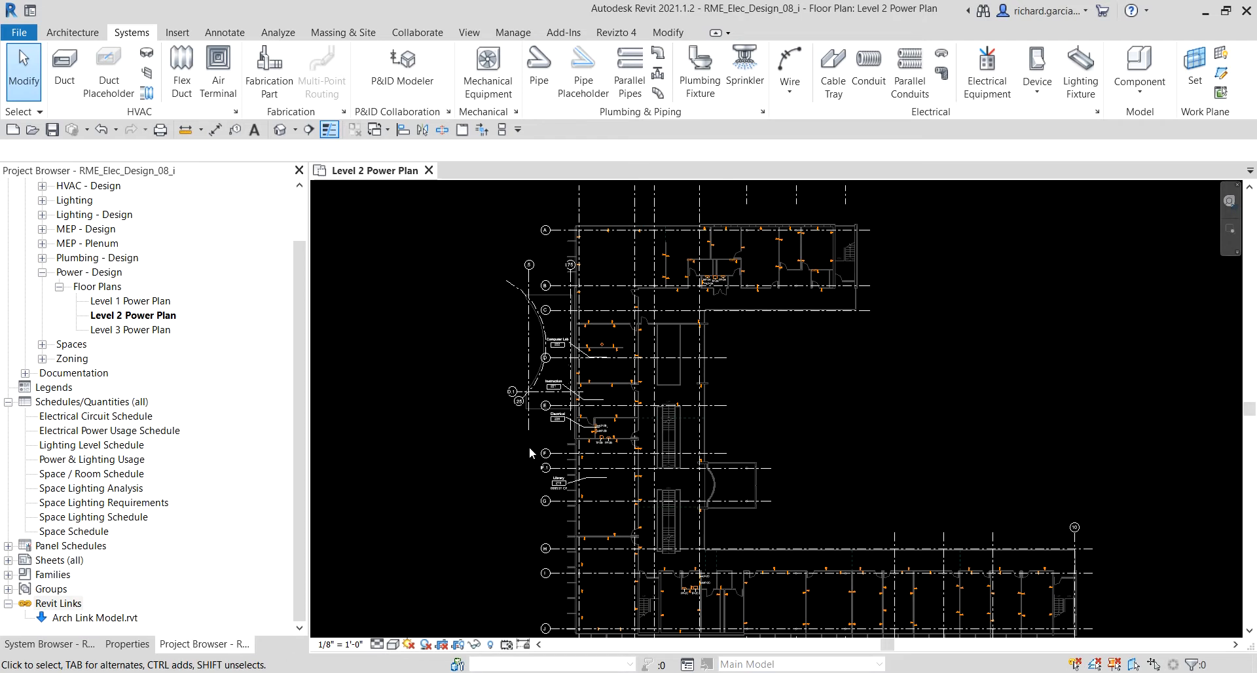
Examine the panels, transformer and receptacles in Electrical room 220 on the Level 2 power plan
{"action": "scroll", "coordinate": [608, 448], "scroll_direction": "up", "scroll_amount": 1}
{"action": "scroll", "coordinate": [608, 448], "scroll_direction": "up", "scroll_amount": 5}
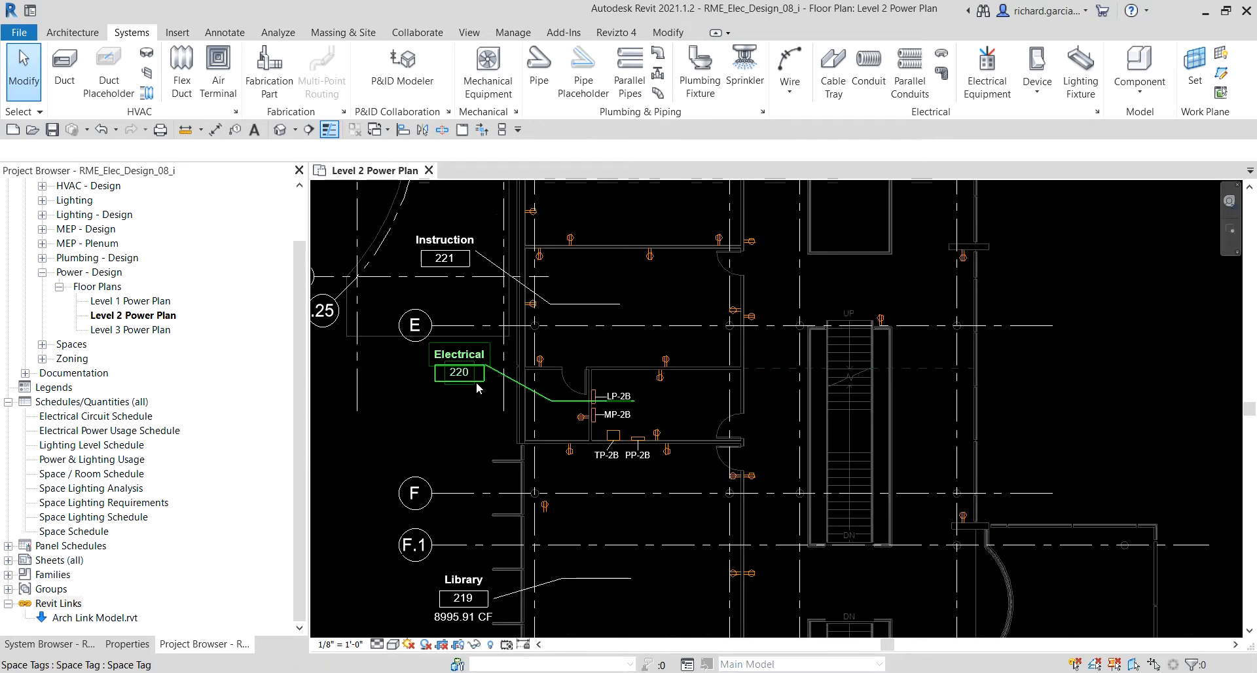
{"action": "middle_click_drag", "start_coordinate": [522, 426], "coordinate": [539, 413]}
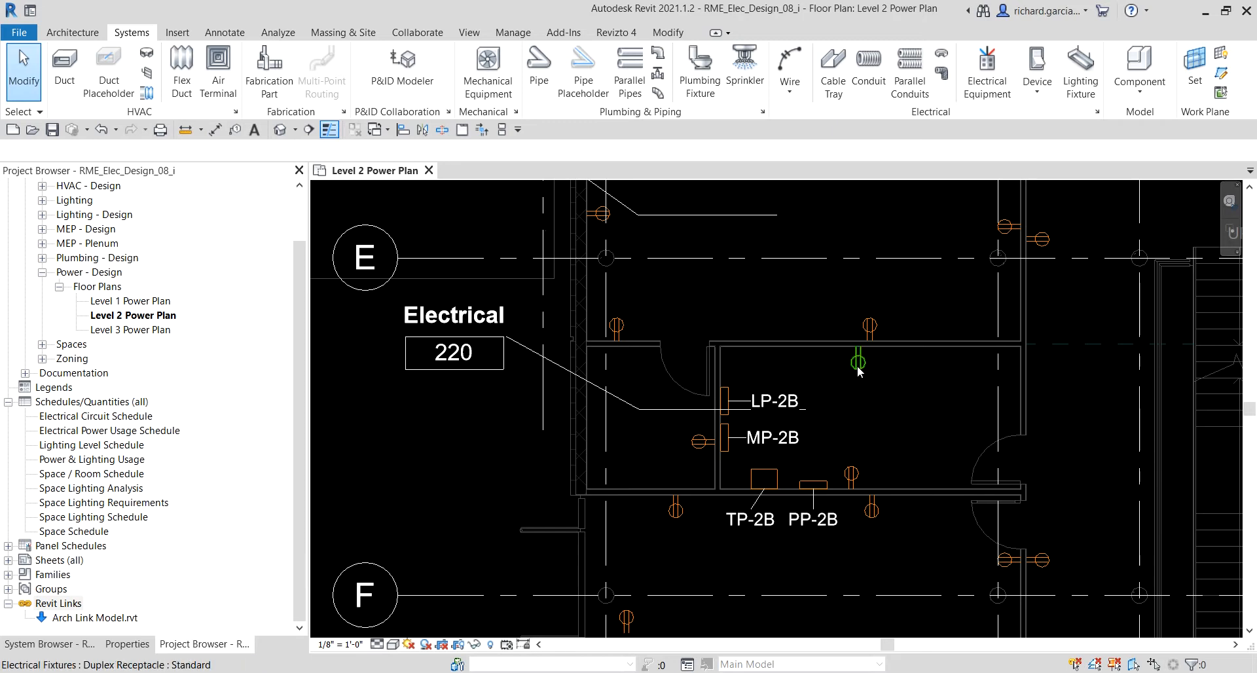
{"action": "key", "text": "Tab"}
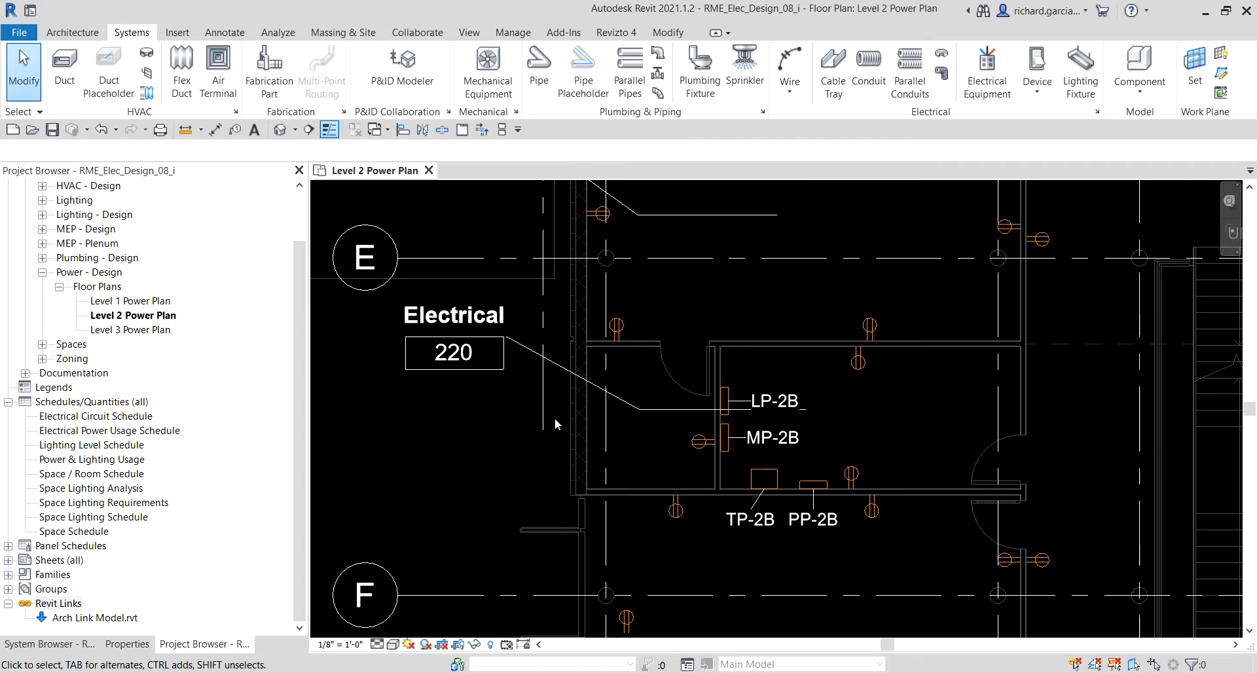
{"action": "left_click", "coordinate": [156, 317]}
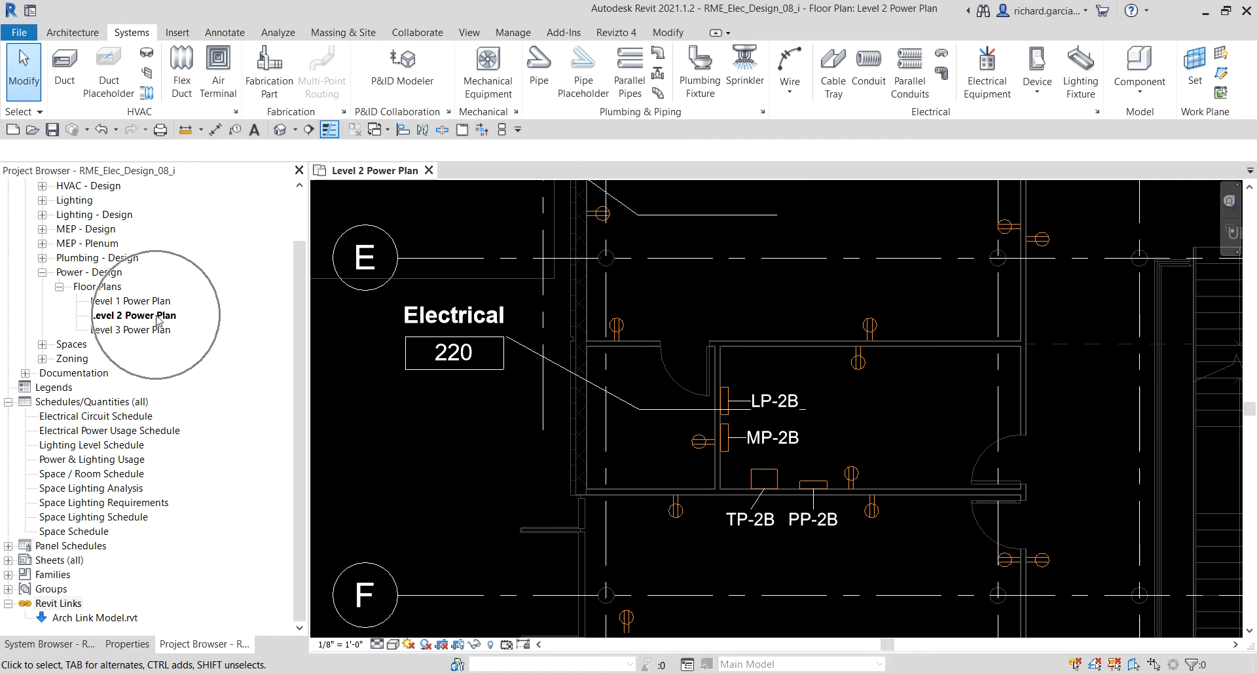
{"action": "key", "text": "ctrl"}
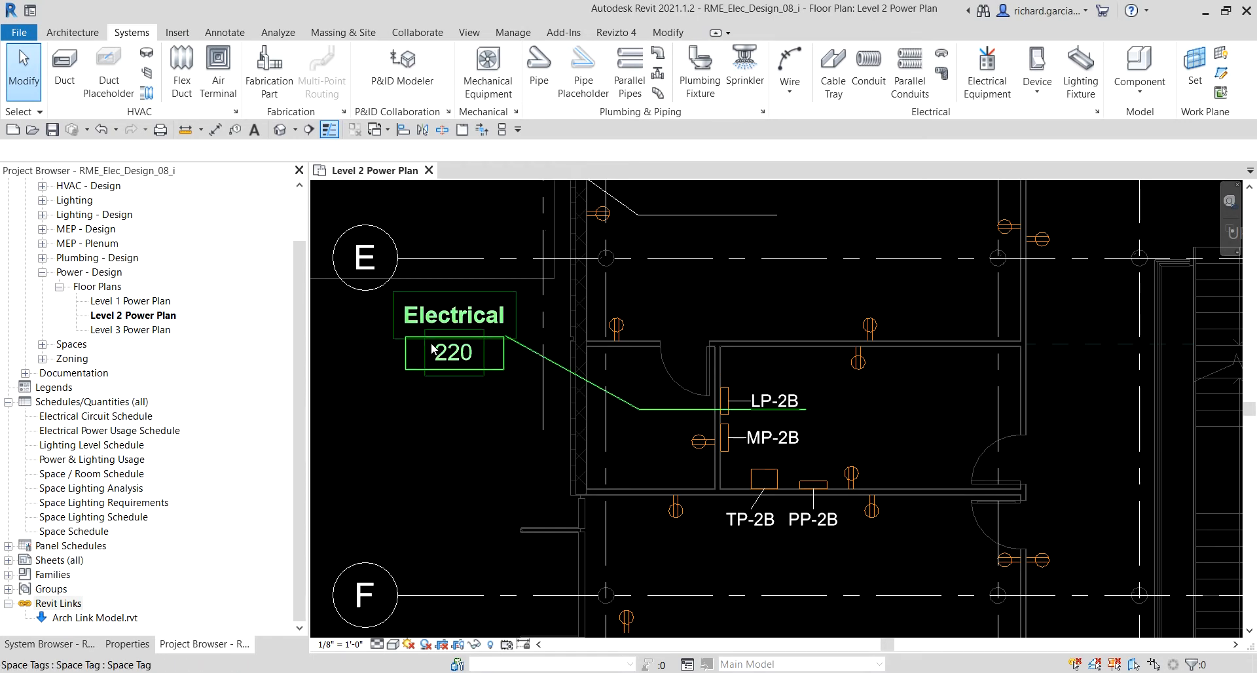
{"action": "scroll", "coordinate": [709, 435], "scroll_direction": "down", "scroll_amount": 1}
{"action": "middle_click_drag", "start_coordinate": [710, 435], "coordinate": [575, 373]}
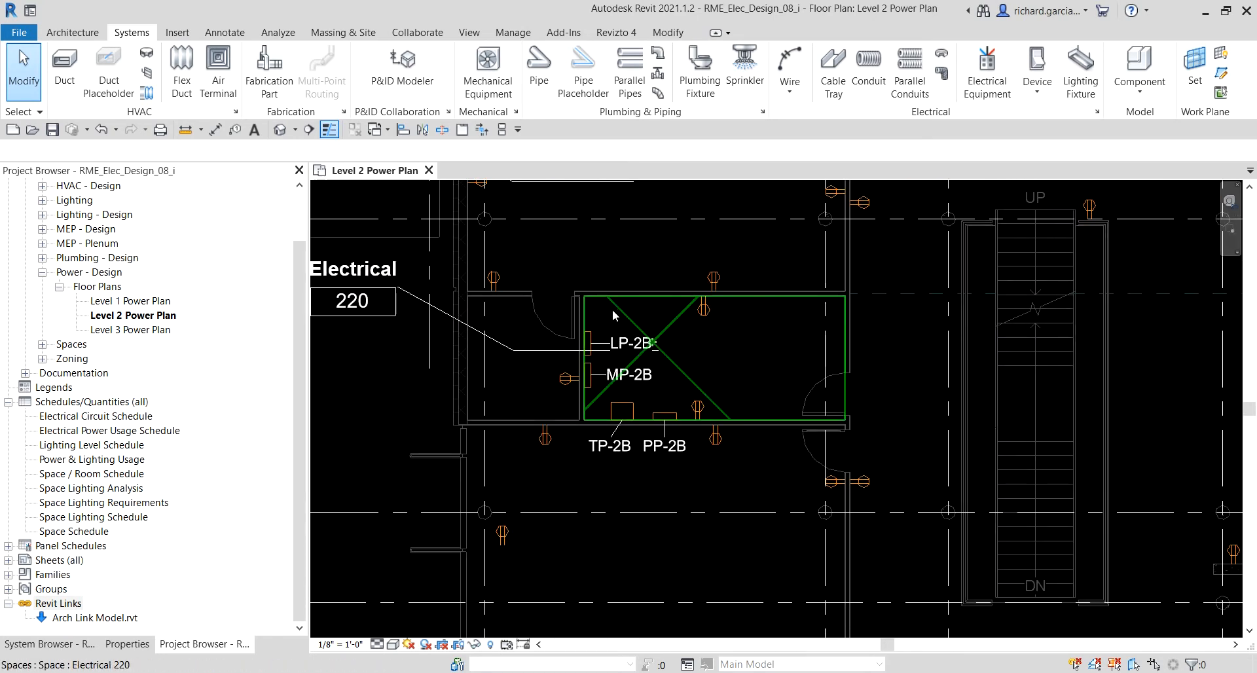
Create a panel schedule for panelboard LP-2B in Electrical room 220 using the default template
{"action": "scroll", "coordinate": [613, 314], "scroll_direction": "up", "scroll_amount": 2}
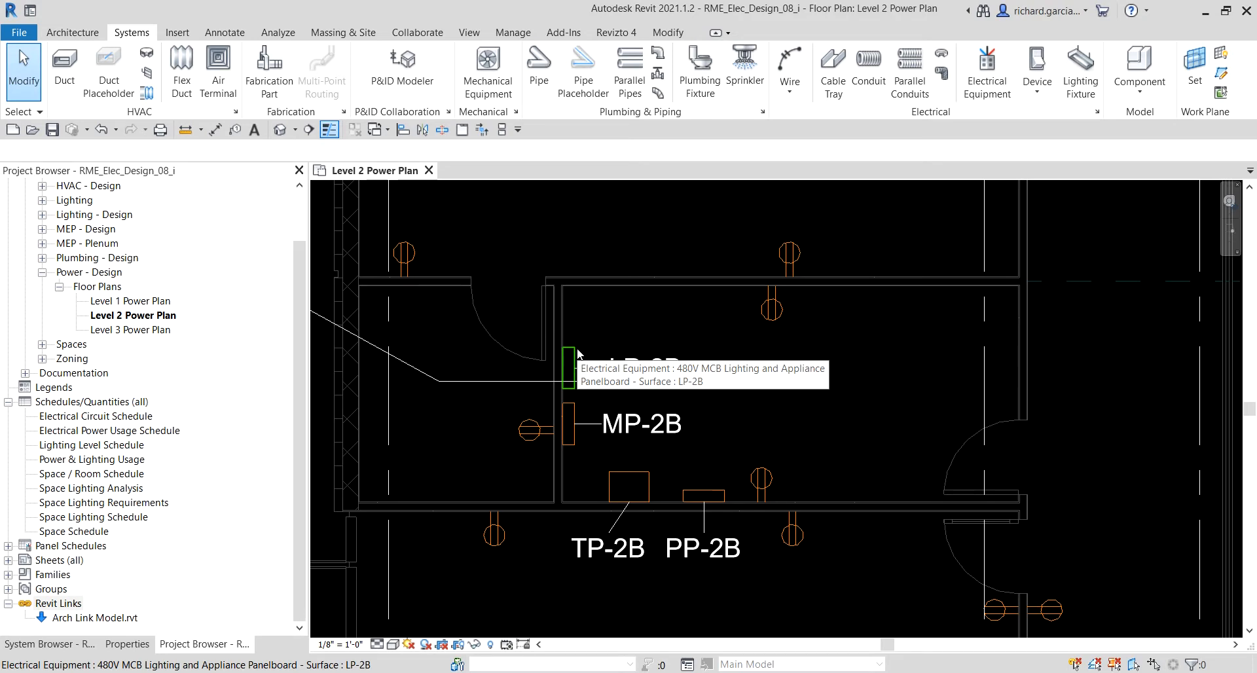
{"action": "key", "text": "ctrl"}
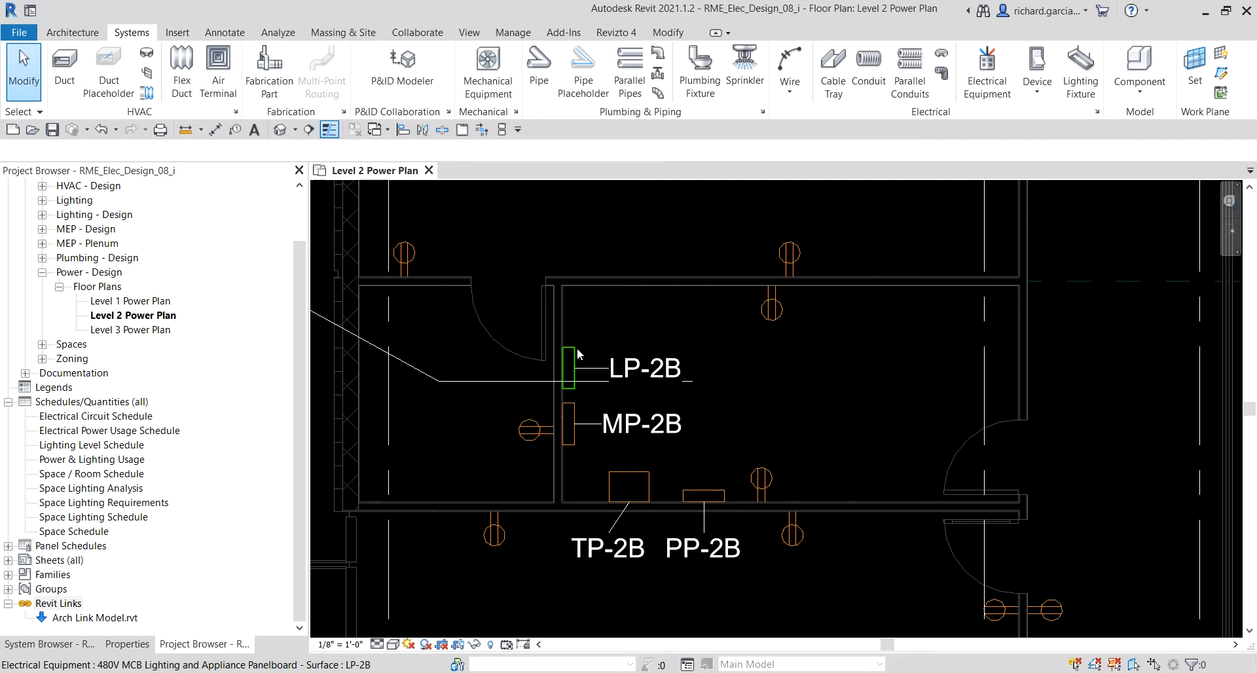
{"action": "left_click", "coordinate": [578, 353]}
{"action": "key", "text": "ctrl"}
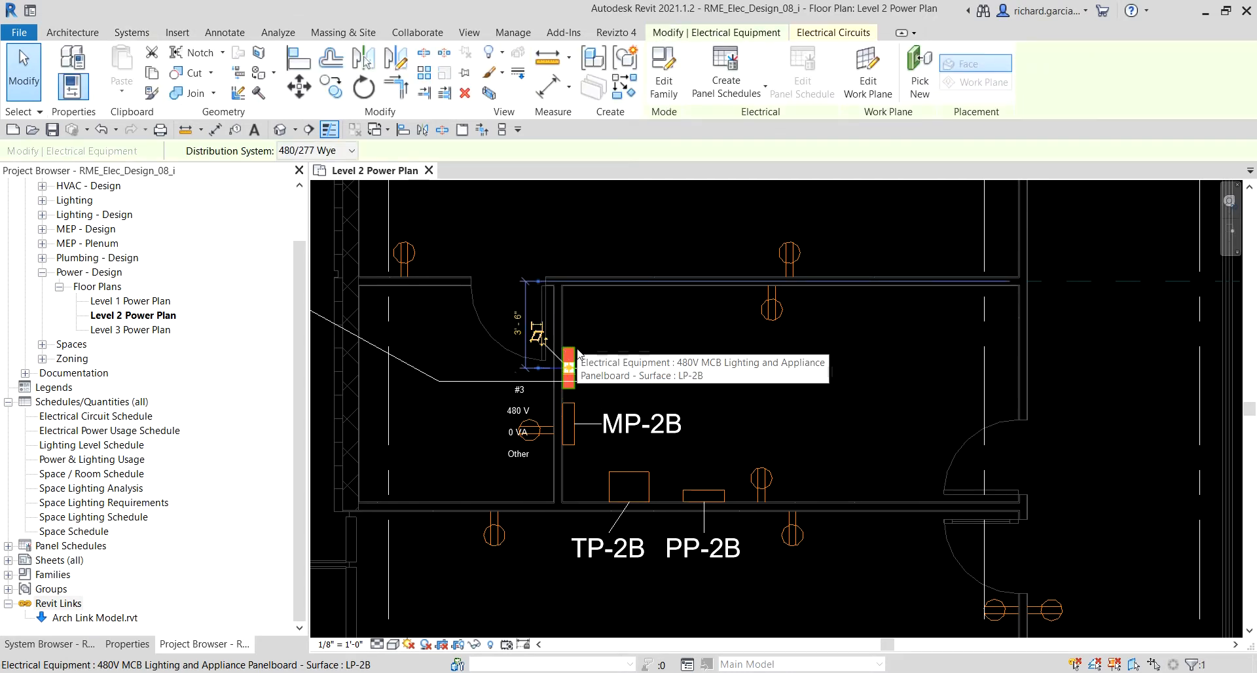
{"action": "left_click", "coordinate": [742, 96]}
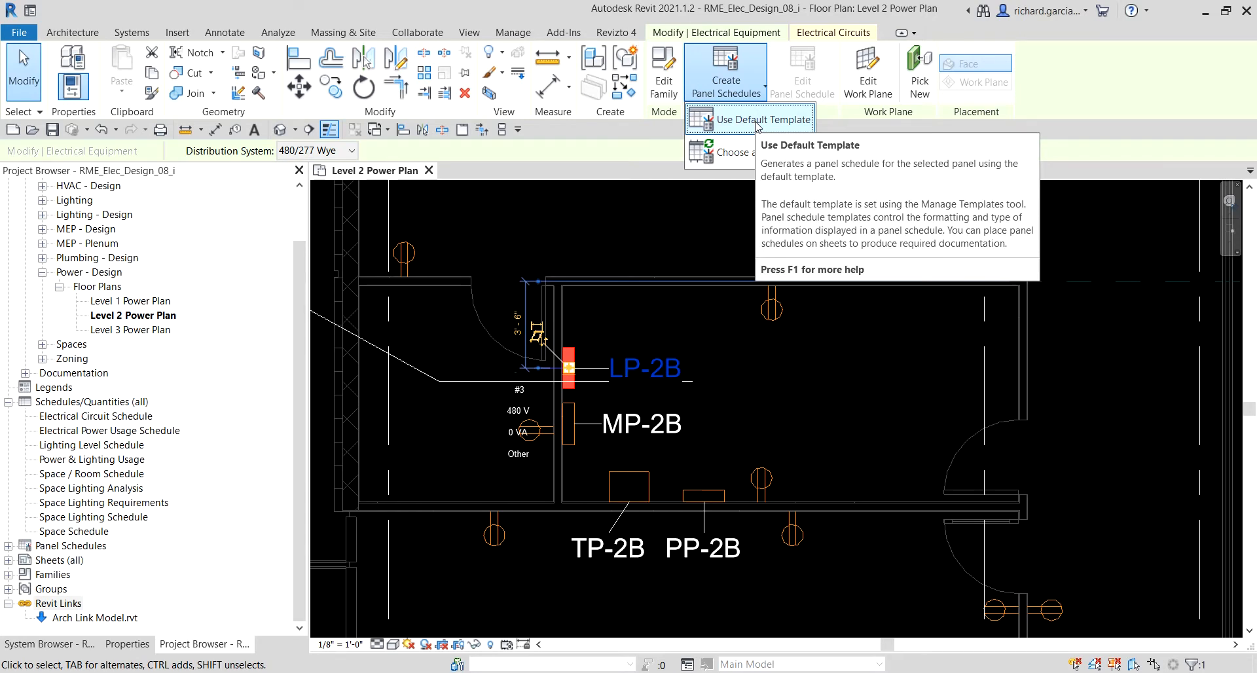
{"action": "left_click", "coordinate": [758, 120]}
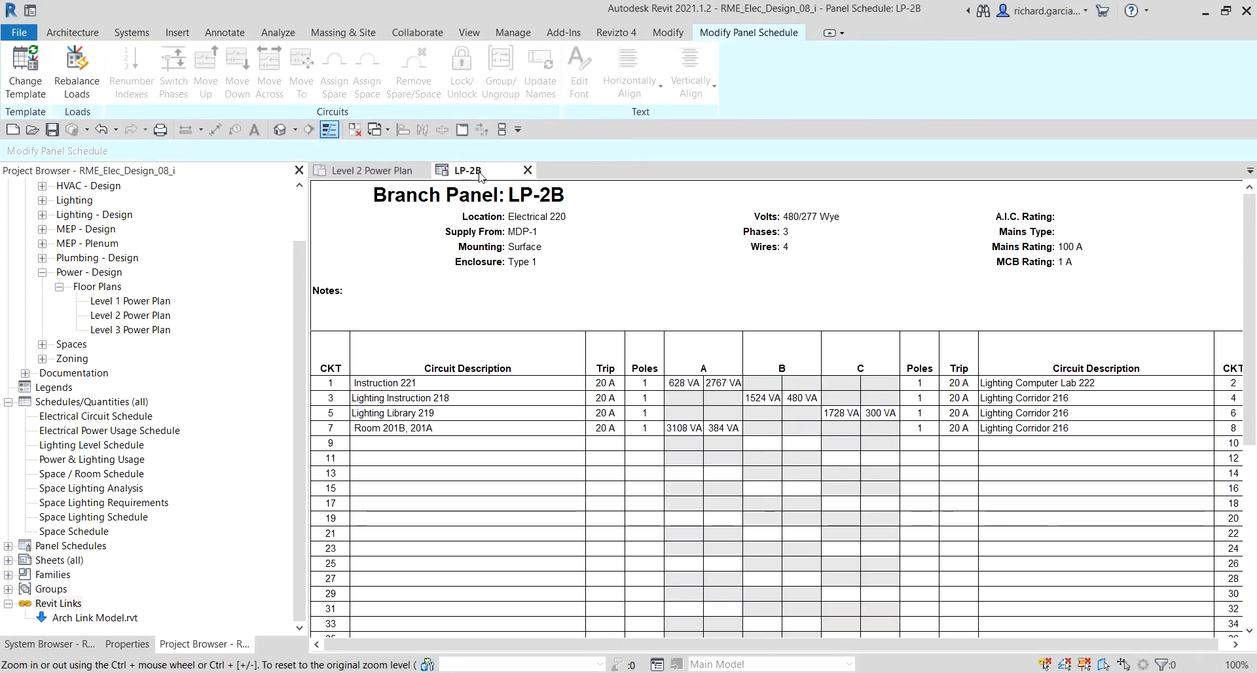
Try editing the panel name in the schedule header, deleting its last letter and re-entering B to read LP-2B
{"action": "key", "text": "ctrl"}
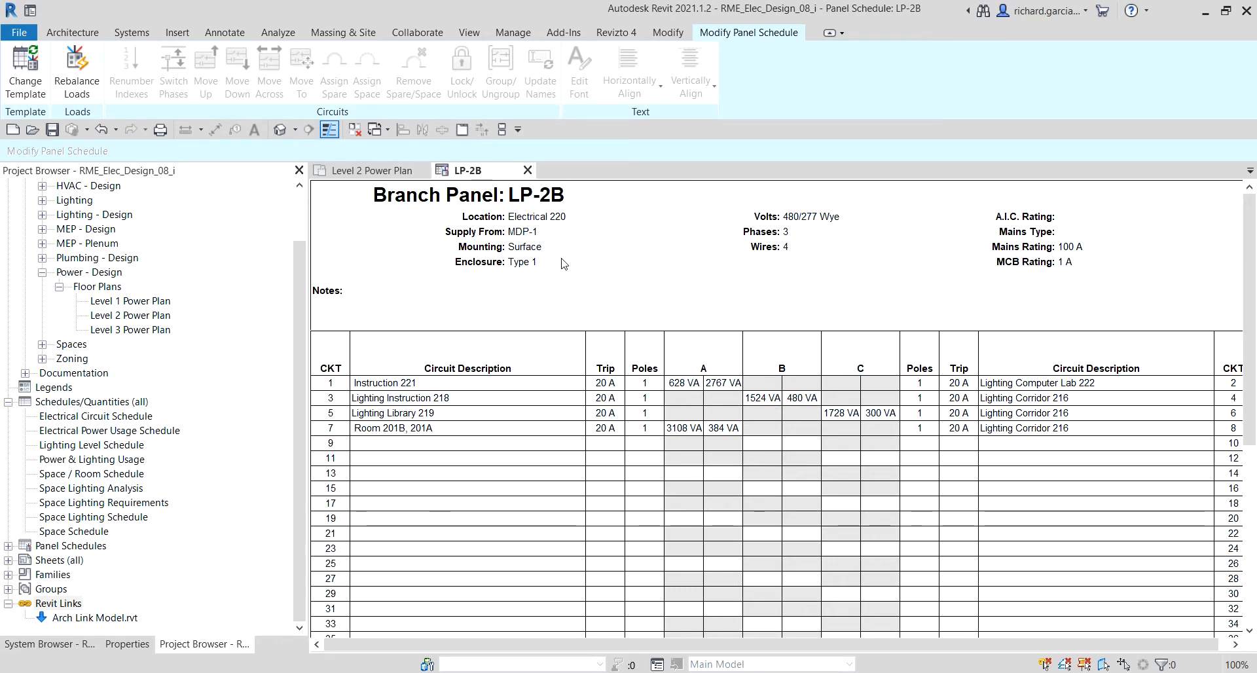
{"action": "left_click", "coordinate": [581, 192]}
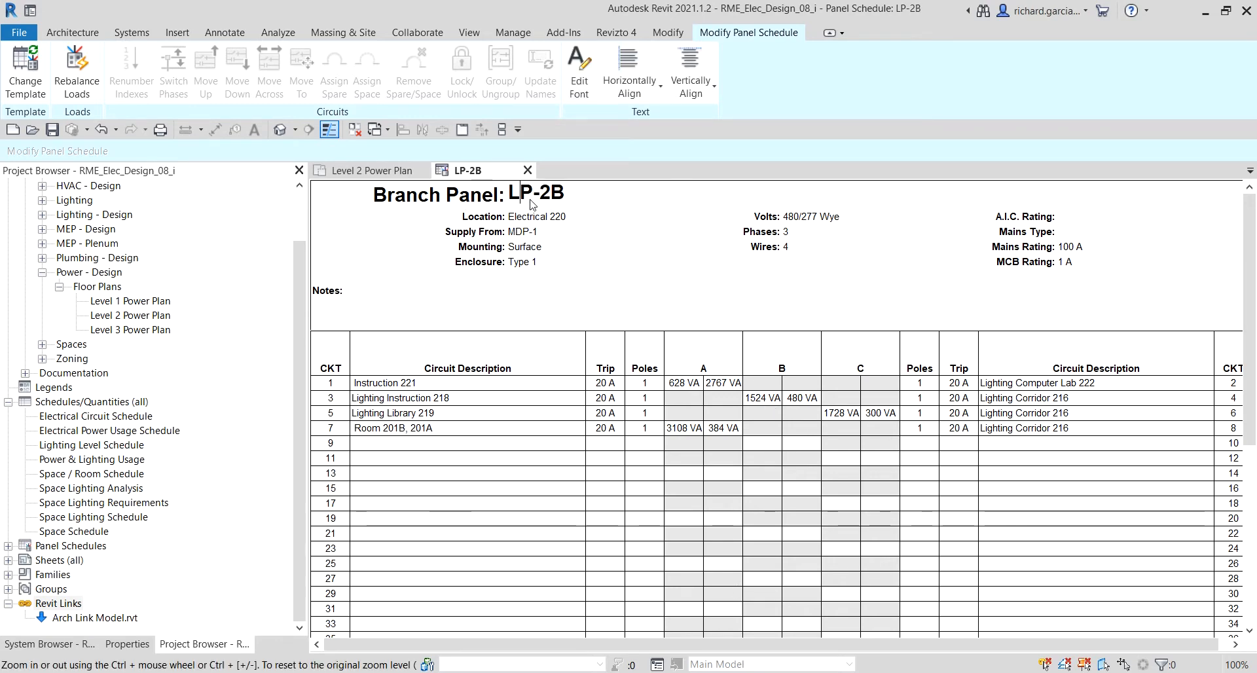
{"action": "key", "text": "BackSpace"}
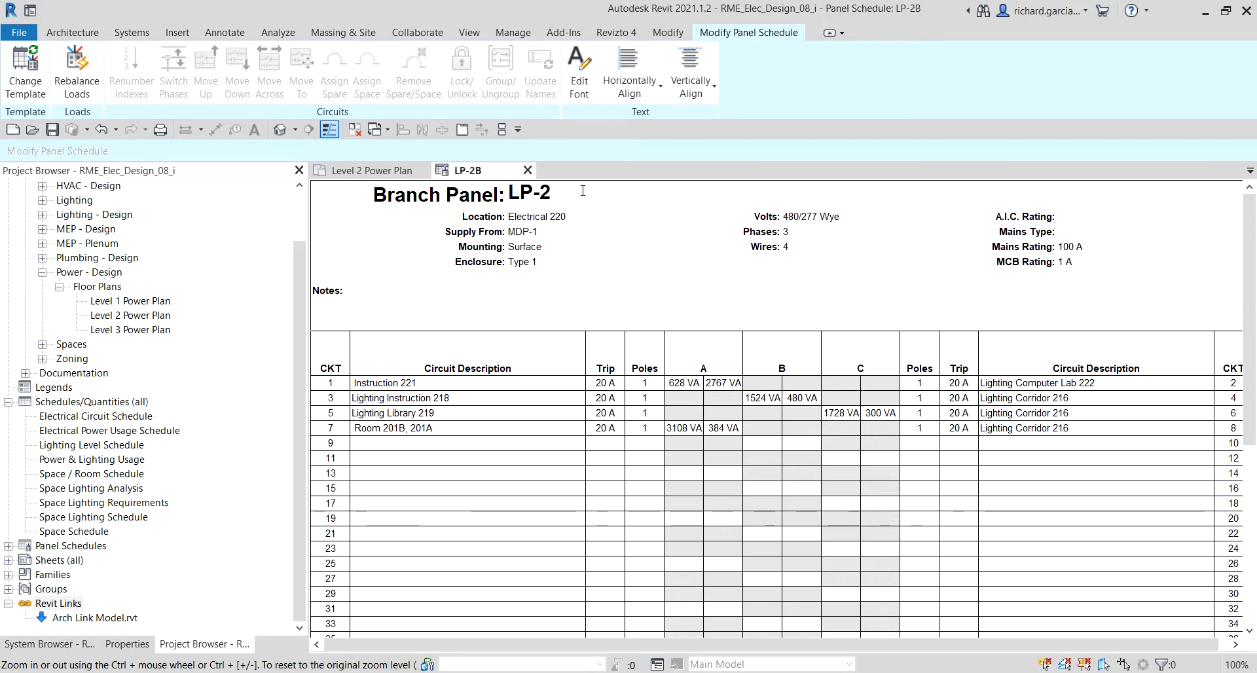
{"action": "key", "text": "Caps_Lock"}
{"action": "type", "text": "B"}
{"action": "left_click", "coordinate": [466, 220]}
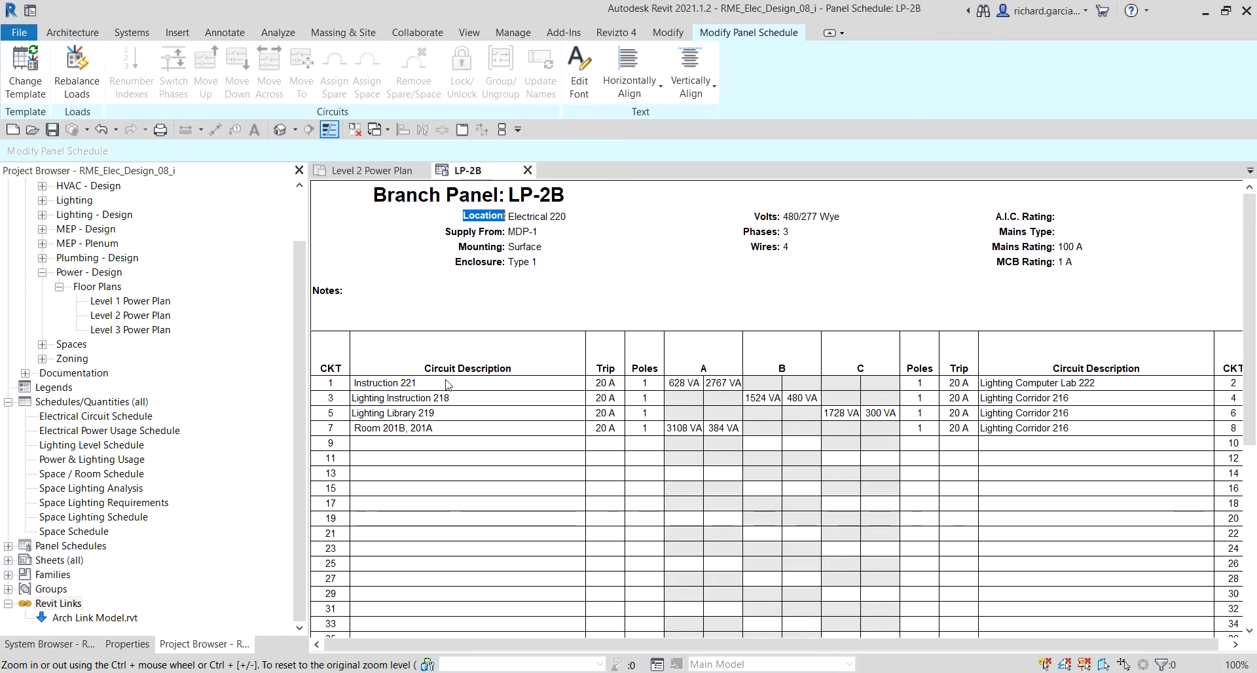
Review the circuits and phase totals in the LP-2B panel schedule and rebalance the panel's loads
{"action": "key", "text": "ctrl"}
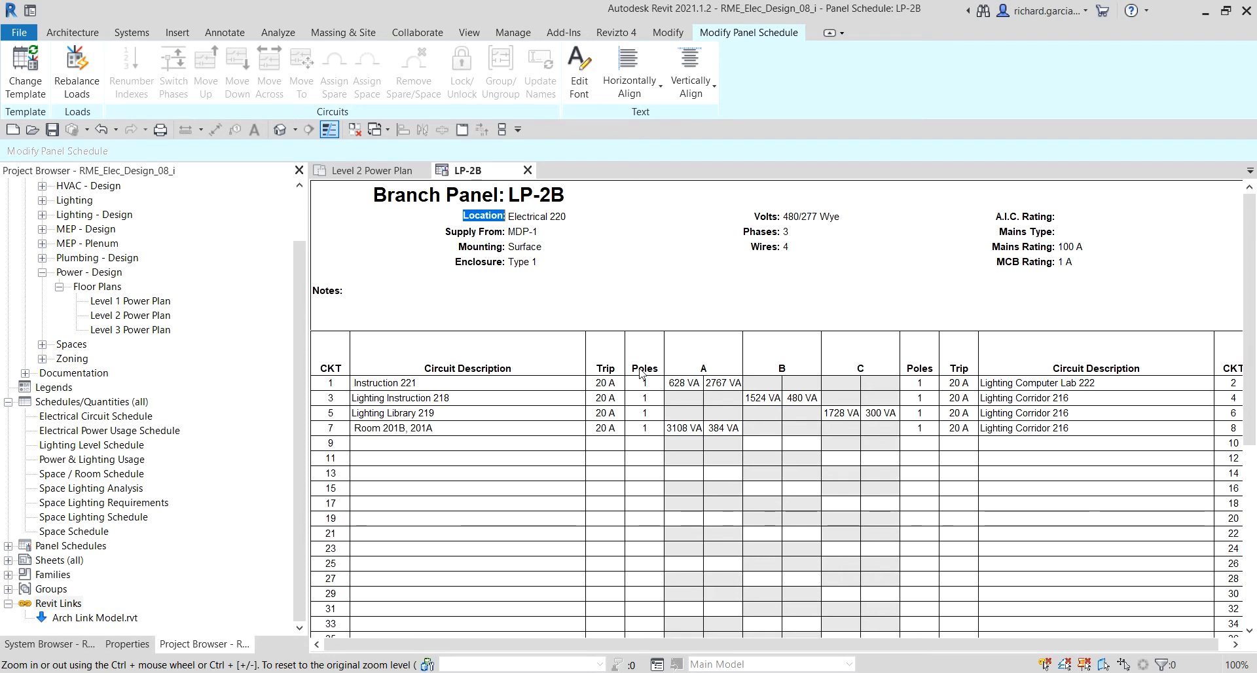
{"action": "scroll", "coordinate": [786, 406], "scroll_direction": "down", "scroll_amount": 2}
{"action": "scroll", "coordinate": [786, 406], "scroll_direction": "up", "scroll_amount": 1}
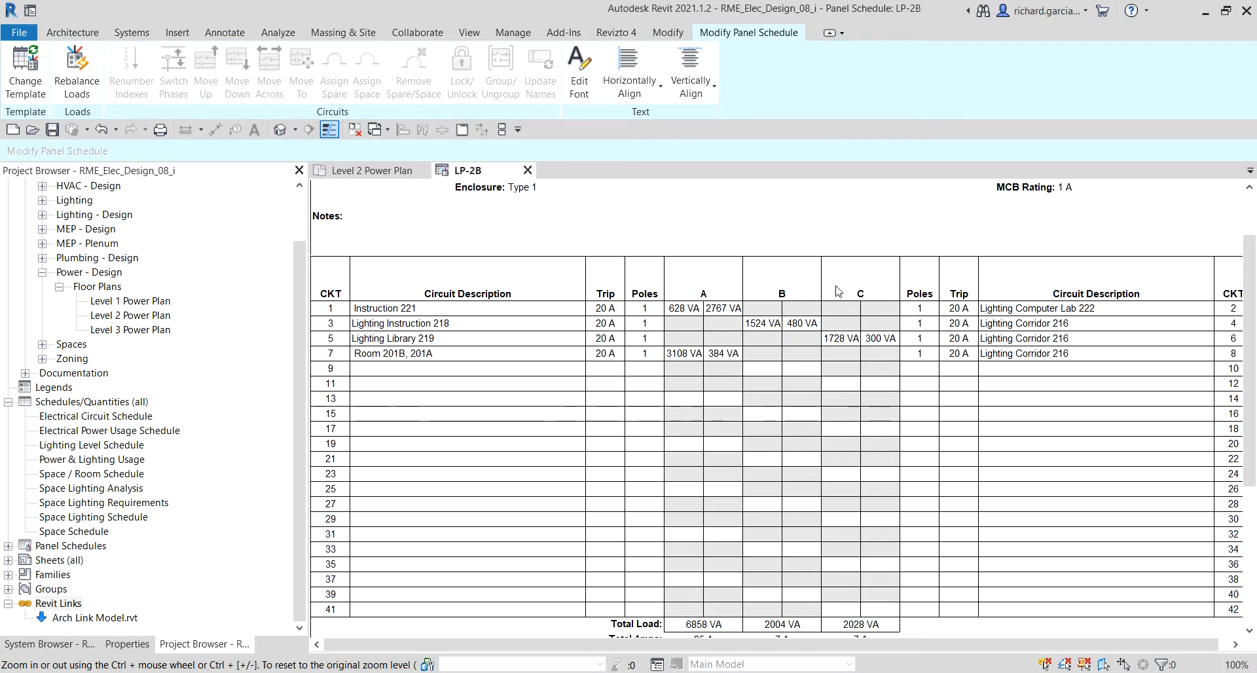
{"action": "scroll", "coordinate": [738, 540], "scroll_direction": "down", "scroll_amount": 1}
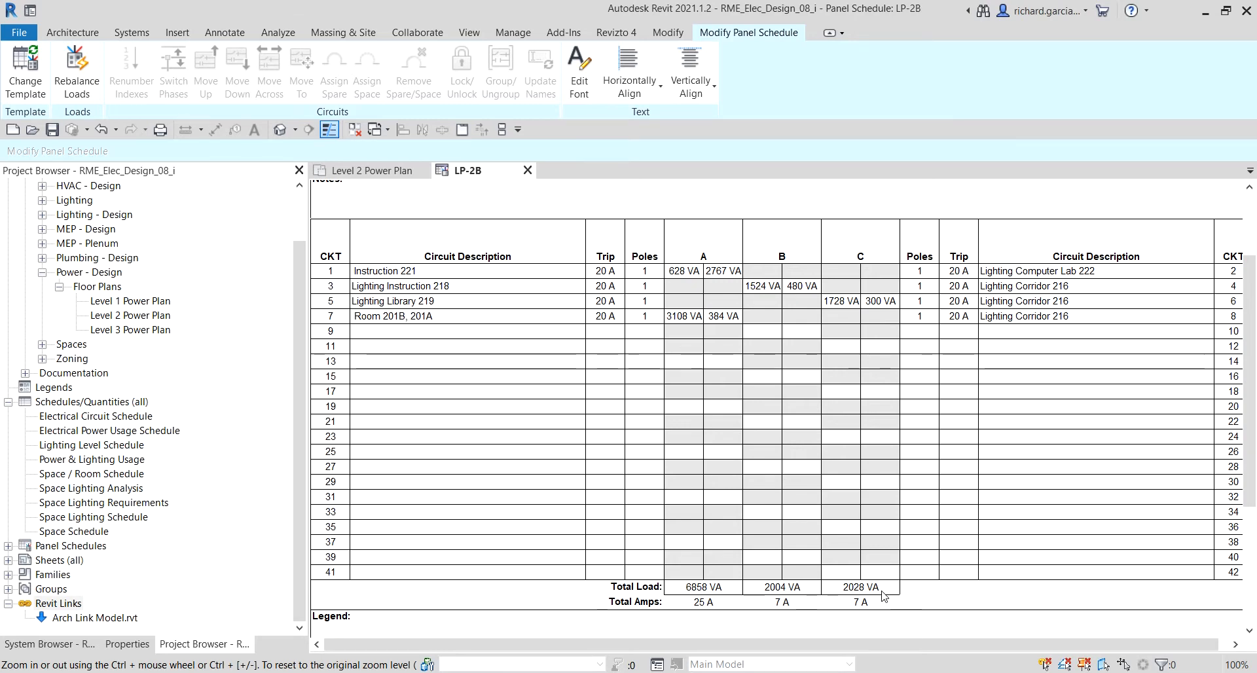
{"action": "left_click", "coordinate": [83, 77]}
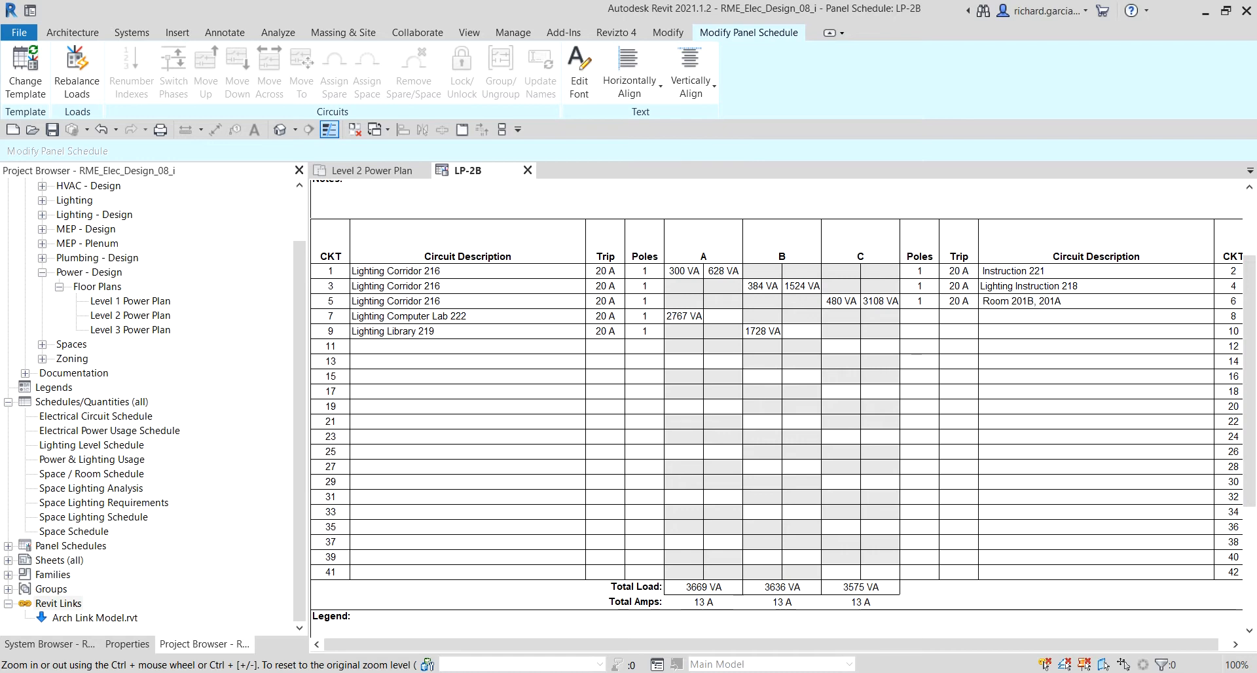
Return to the Level 2 Power Plan and review the properties of the circuit feeding LP-2B, including phase loads and wire size
{"action": "left_click", "coordinate": [389, 172]}
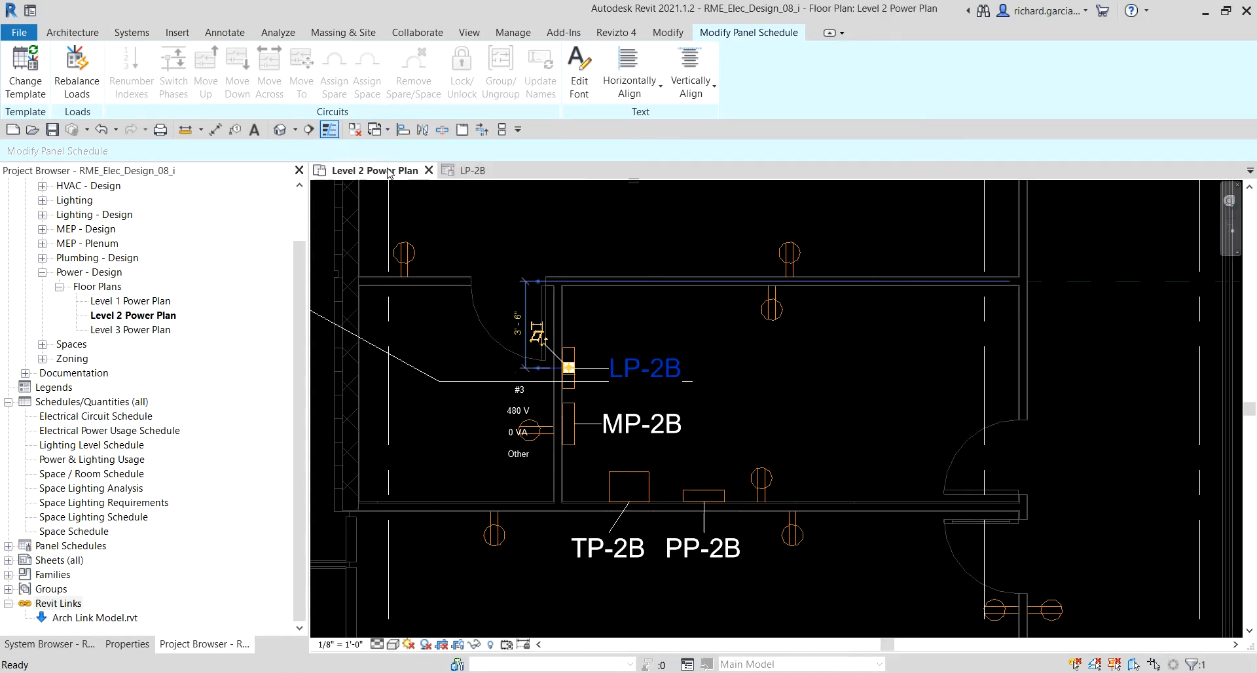
{"action": "left_click", "coordinate": [389, 171]}
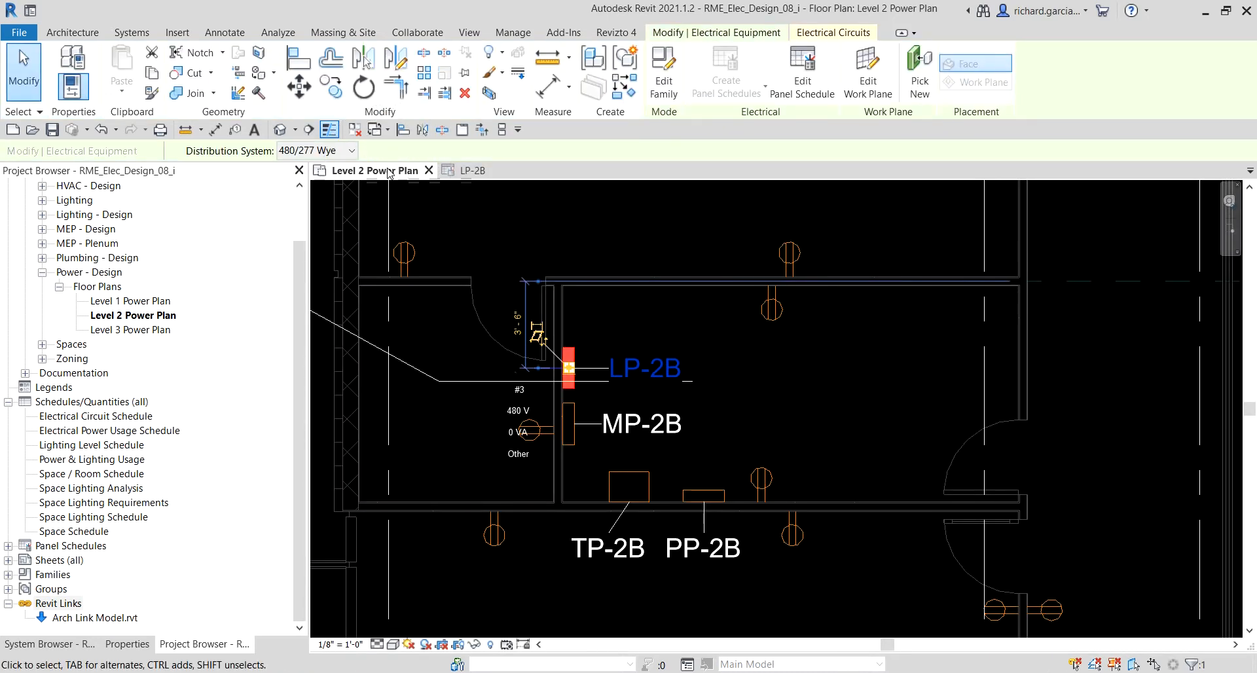
{"action": "left_click", "coordinate": [631, 380]}
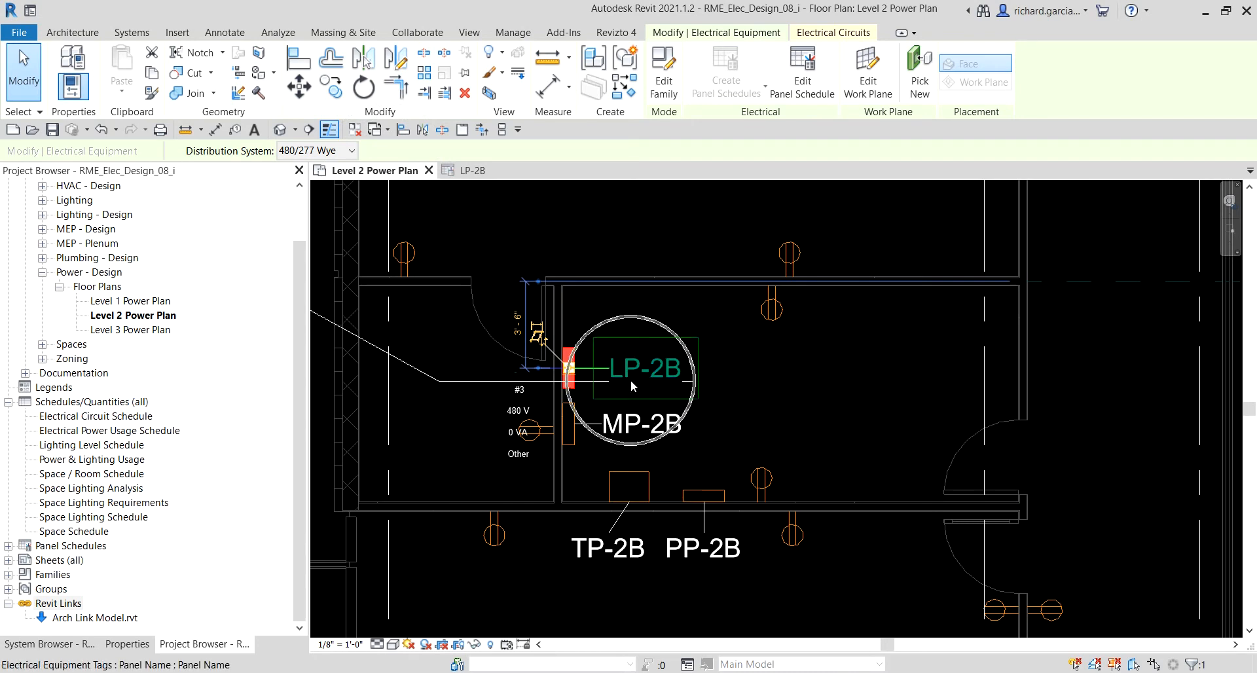
{"action": "left_click", "coordinate": [834, 32]}
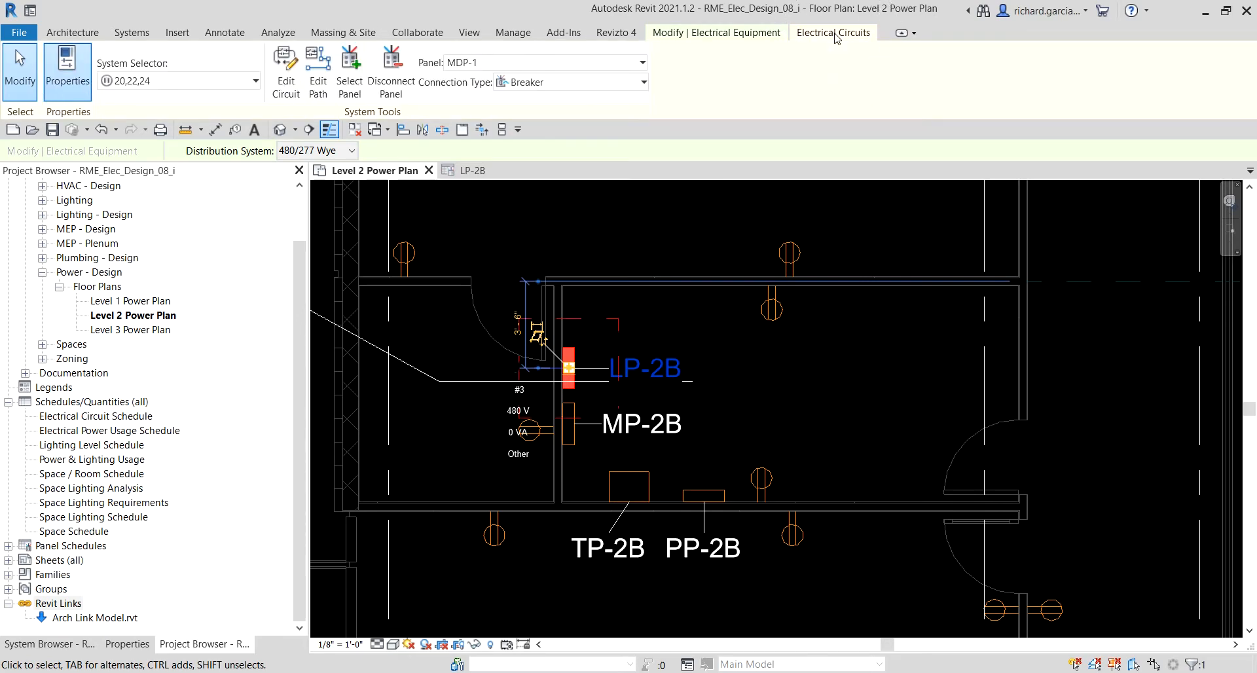
{"action": "left_click", "coordinate": [131, 647]}
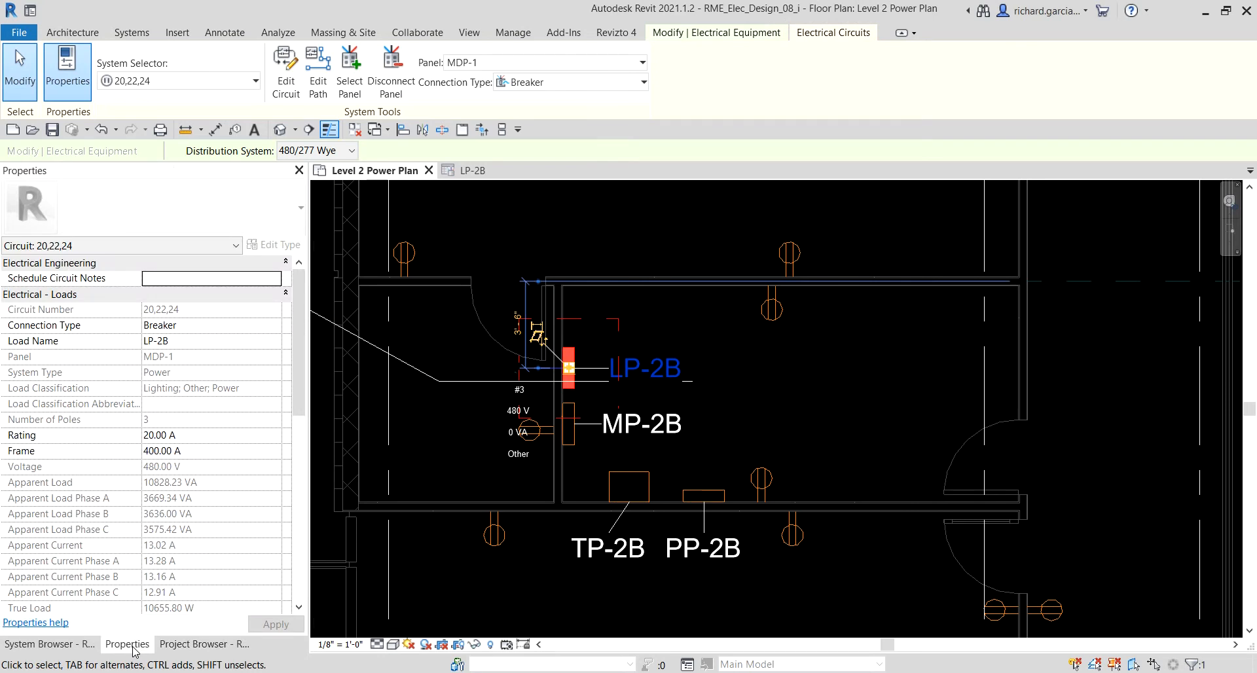
{"action": "scroll", "coordinate": [177, 380], "scroll_direction": "down", "scroll_amount": 5}
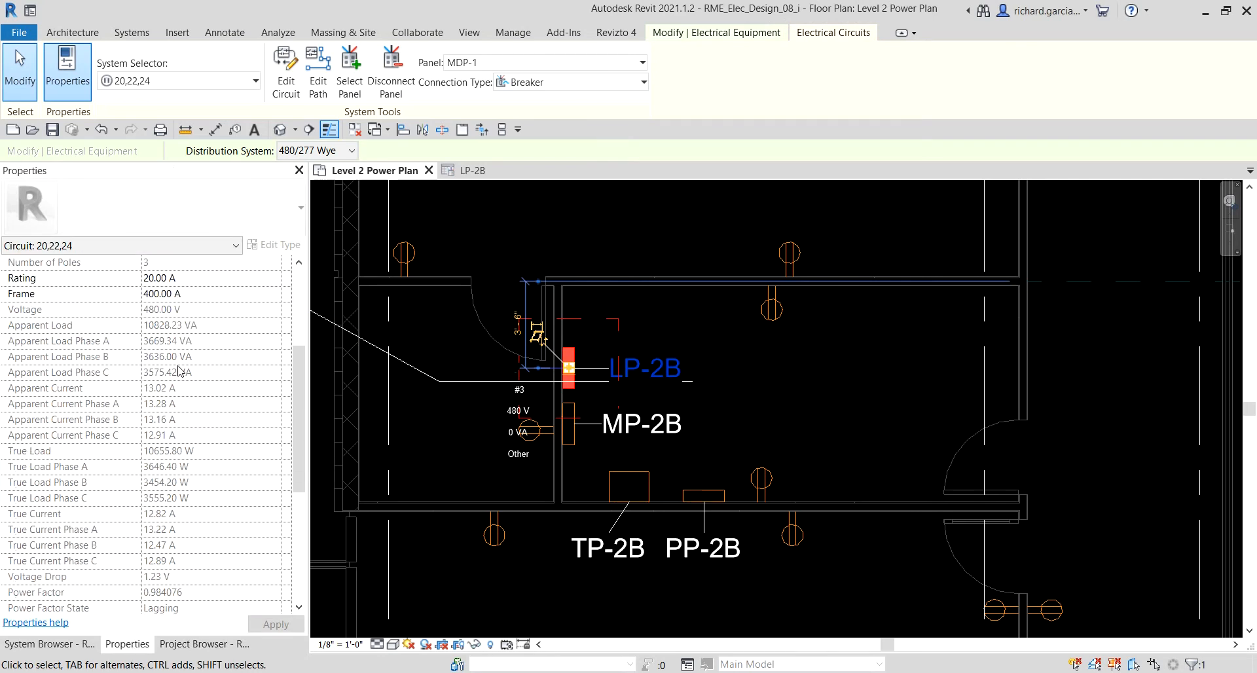
{"action": "scroll", "coordinate": [181, 371], "scroll_direction": "down", "scroll_amount": 5}
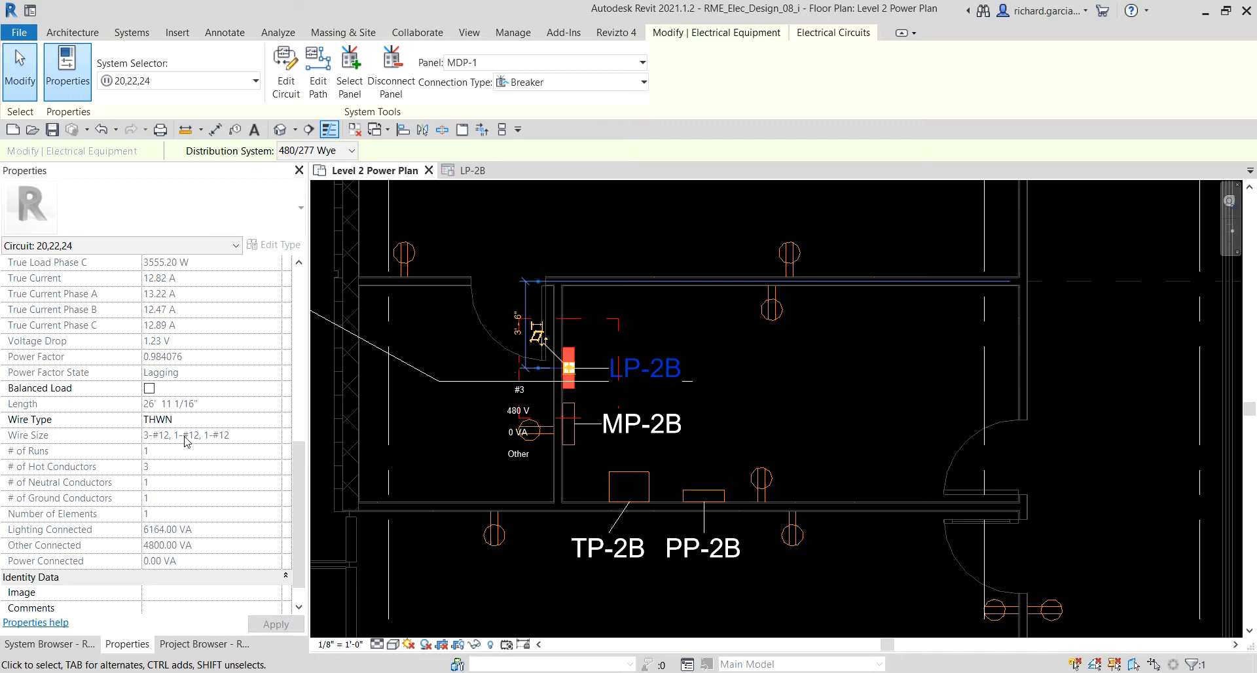
Set the rating of the circuit feeding LP-2B to 30 A and apply the change
{"action": "scroll", "coordinate": [216, 443], "scroll_direction": "up", "scroll_amount": 10}
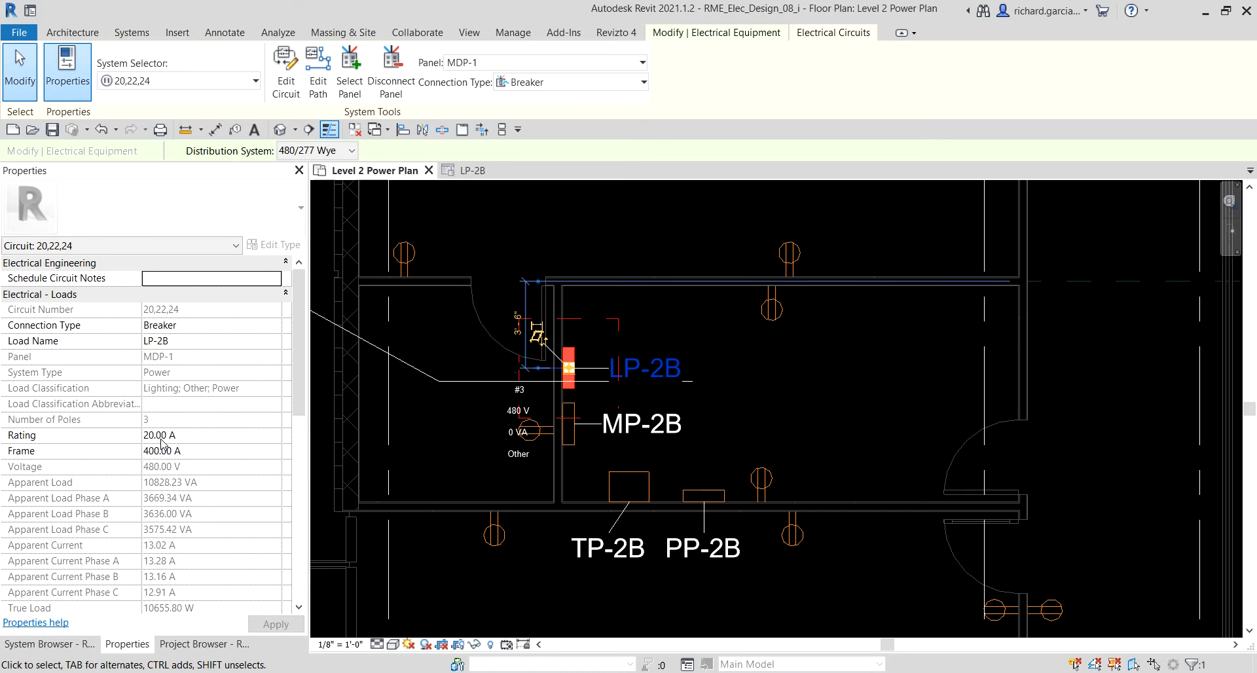
{"action": "left_click", "coordinate": [192, 441]}
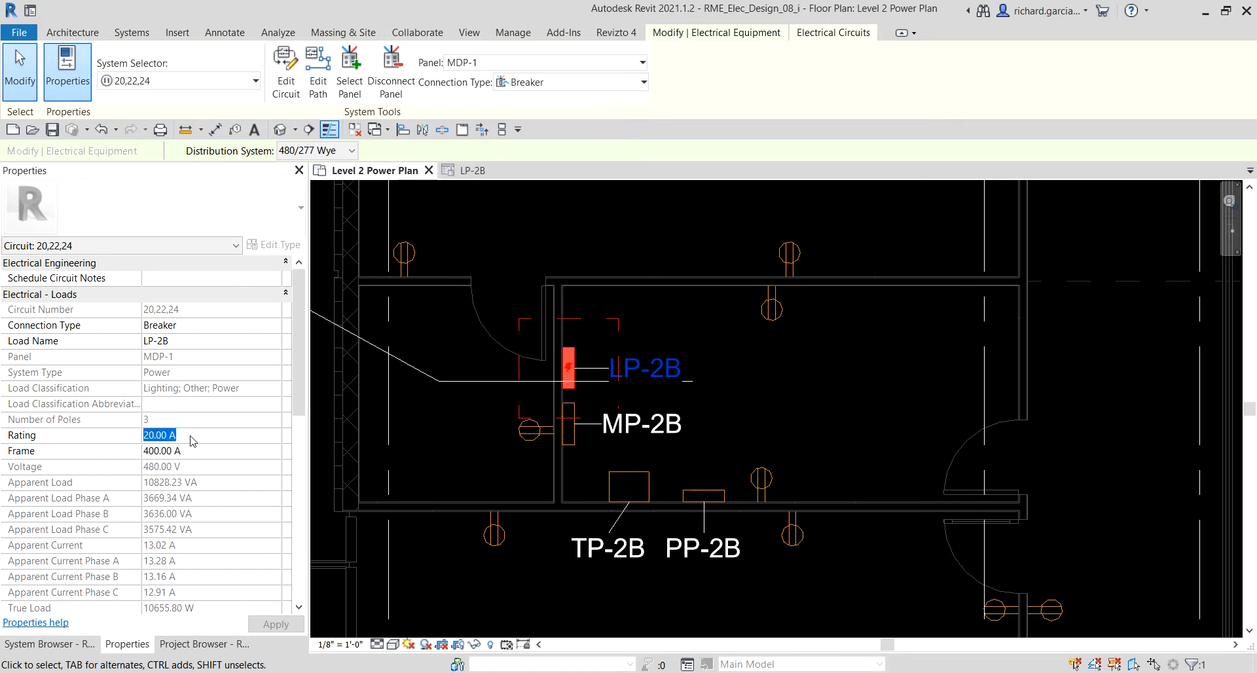
{"action": "type", "text": "30"}
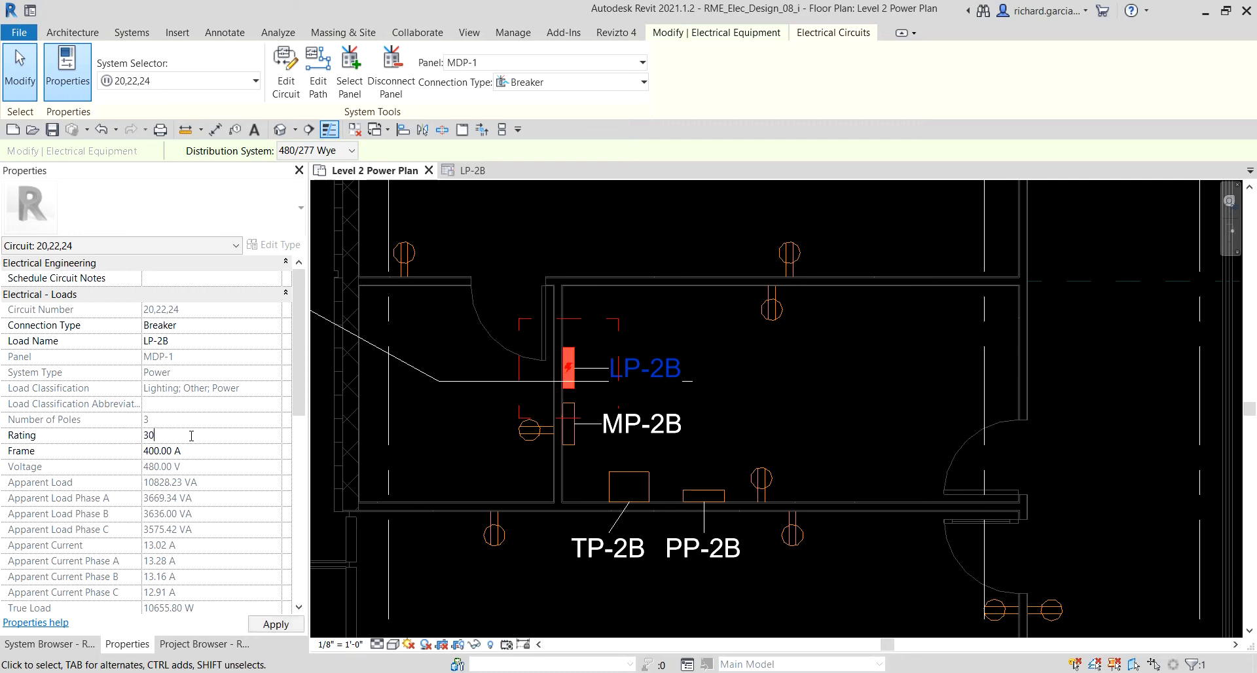
{"action": "left_click", "coordinate": [277, 626]}
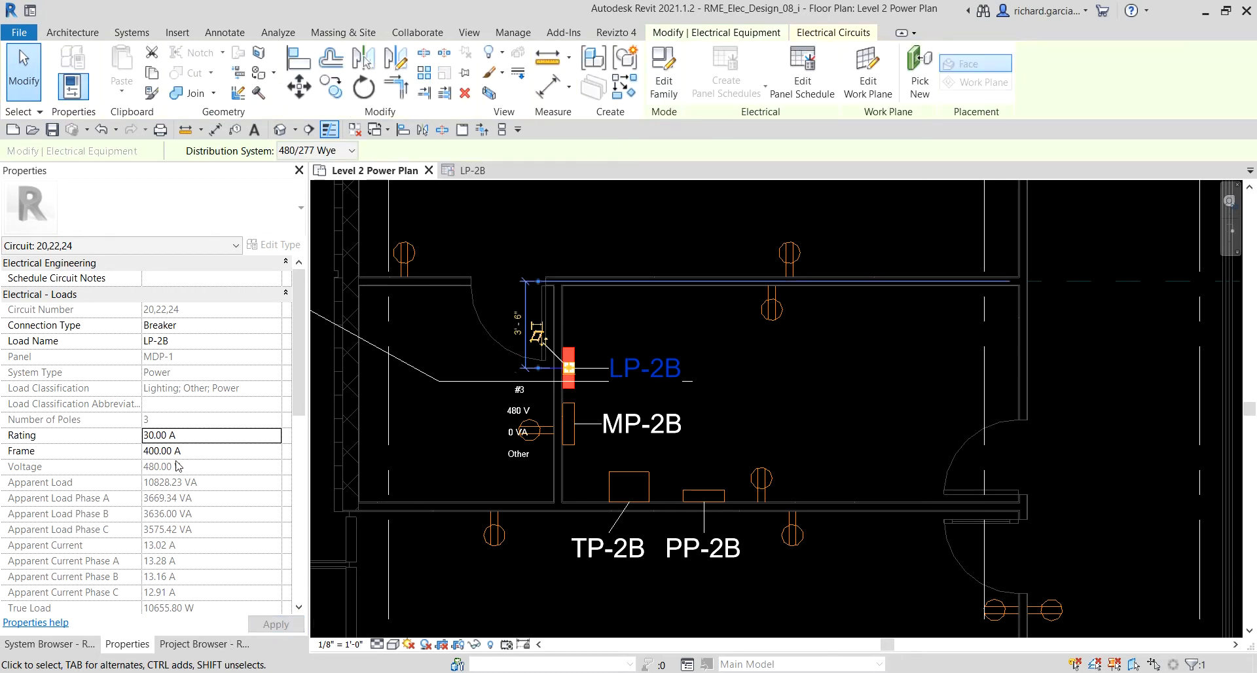
Check the wire size of the circuit feeding LP-2B in its properties
{"action": "left_click_drag", "start_coordinate": [298, 279], "coordinate": [307, 375]}
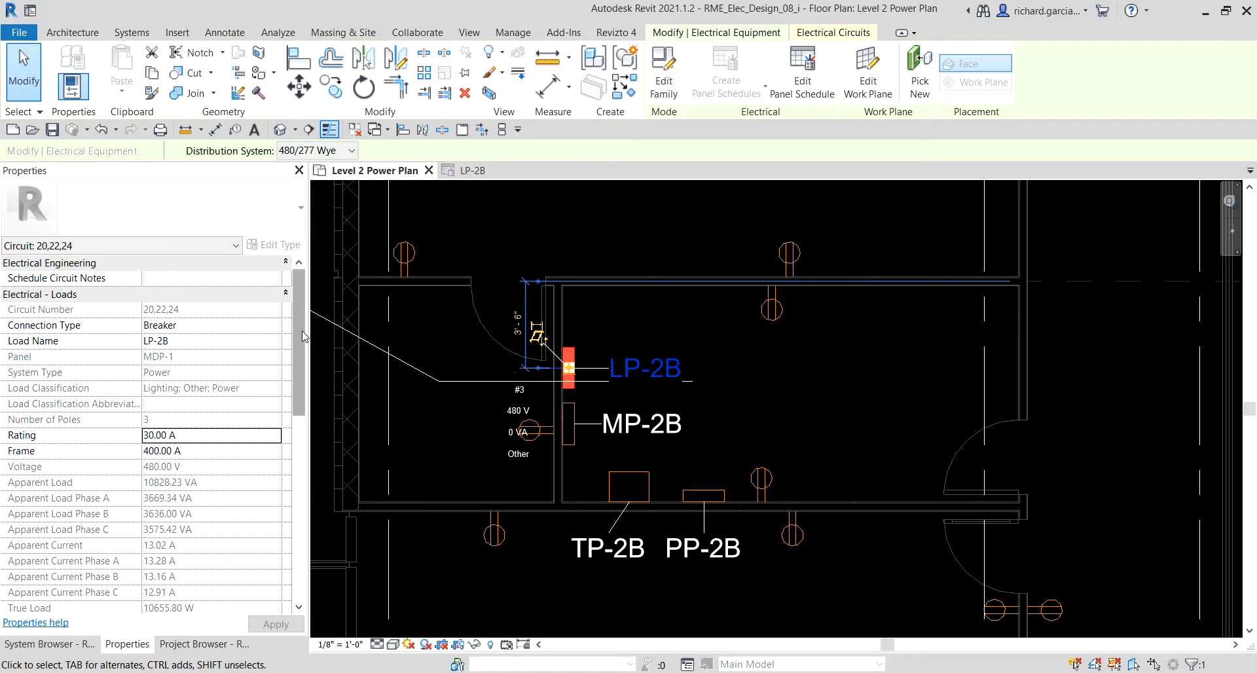
{"action": "left_click_drag", "start_coordinate": [302, 332], "coordinate": [305, 486]}
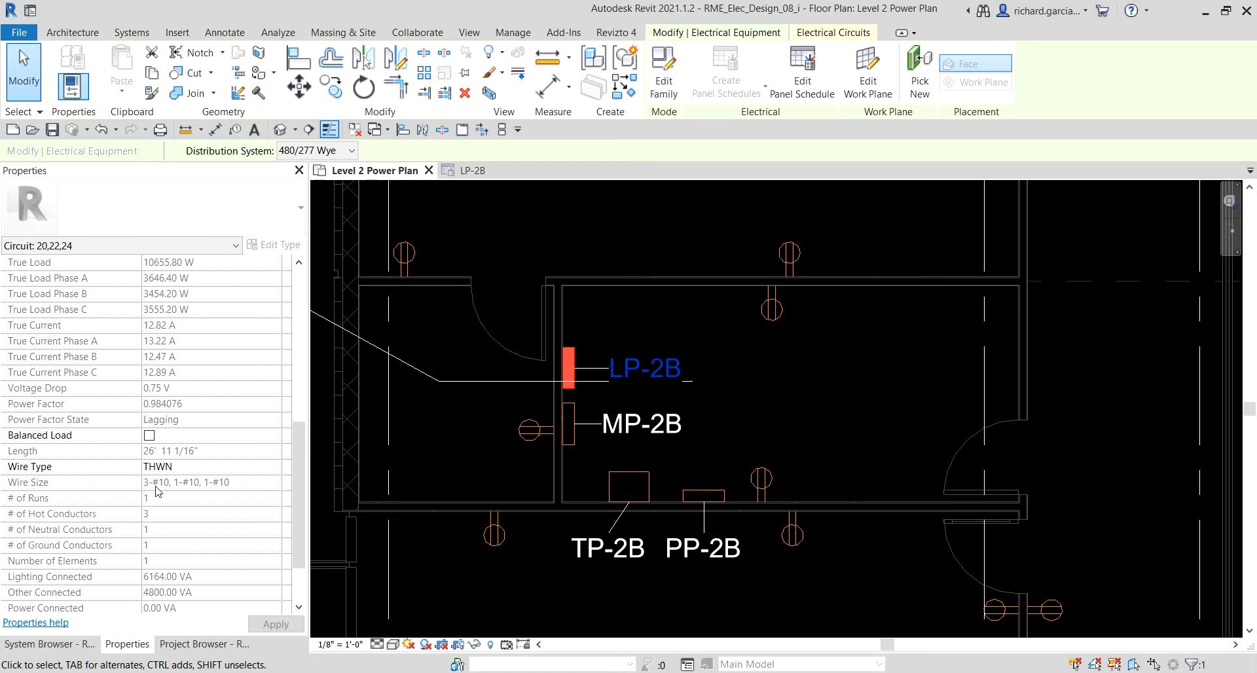
{"action": "left_click", "coordinate": [189, 485]}
{"action": "left_click", "coordinate": [216, 488]}
Review the properties of the circuit feeding panel PP-2B, including its phase loads, wire size and rating
{"action": "left_click", "coordinate": [719, 495]}
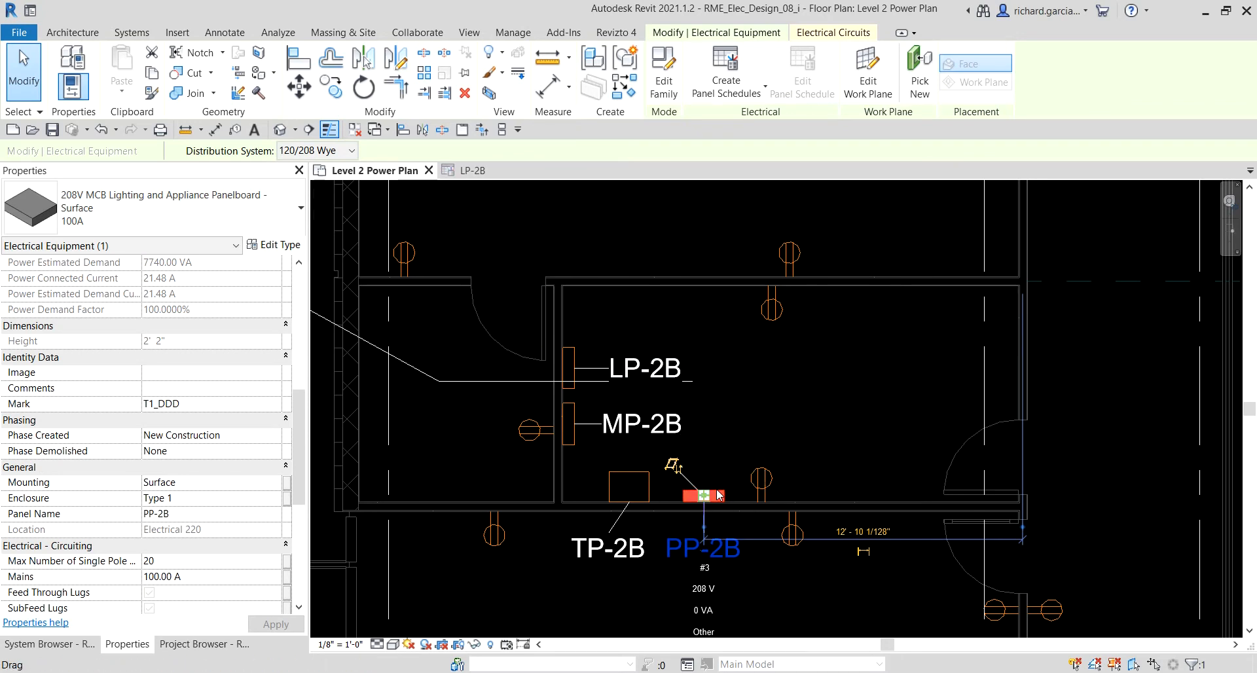
{"action": "left_click", "coordinate": [841, 37]}
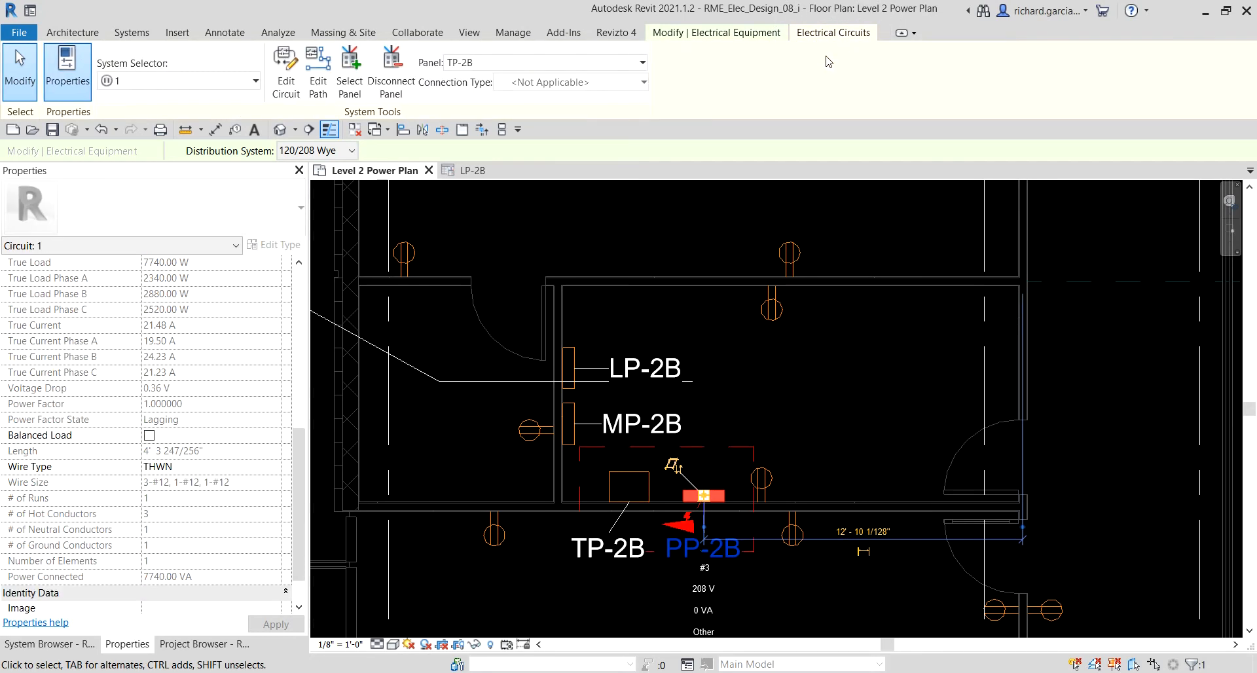
{"action": "scroll", "coordinate": [300, 459], "scroll_direction": "down", "scroll_amount": 1}
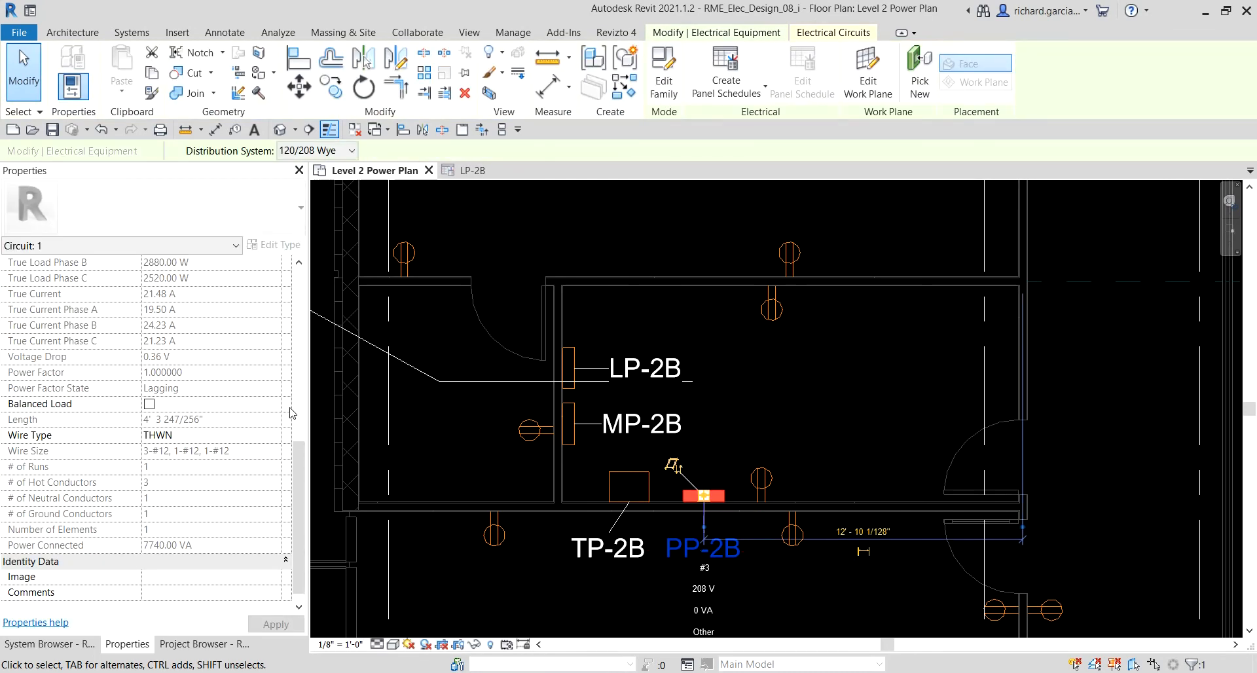
{"action": "left_click_drag", "start_coordinate": [303, 452], "coordinate": [303, 284]}
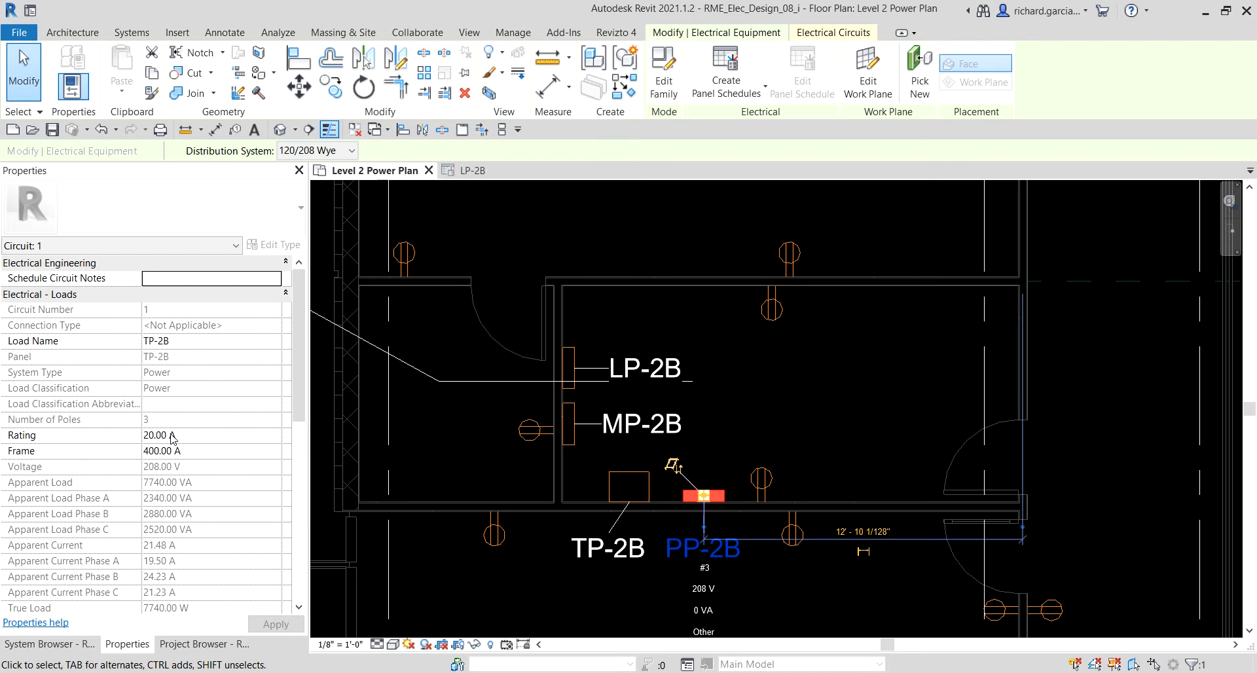
Edit the circuit fed from TP-2B to remove panel PP-2B, finish the edit and dismiss the empty-system warning
{"action": "left_click", "coordinate": [824, 36]}
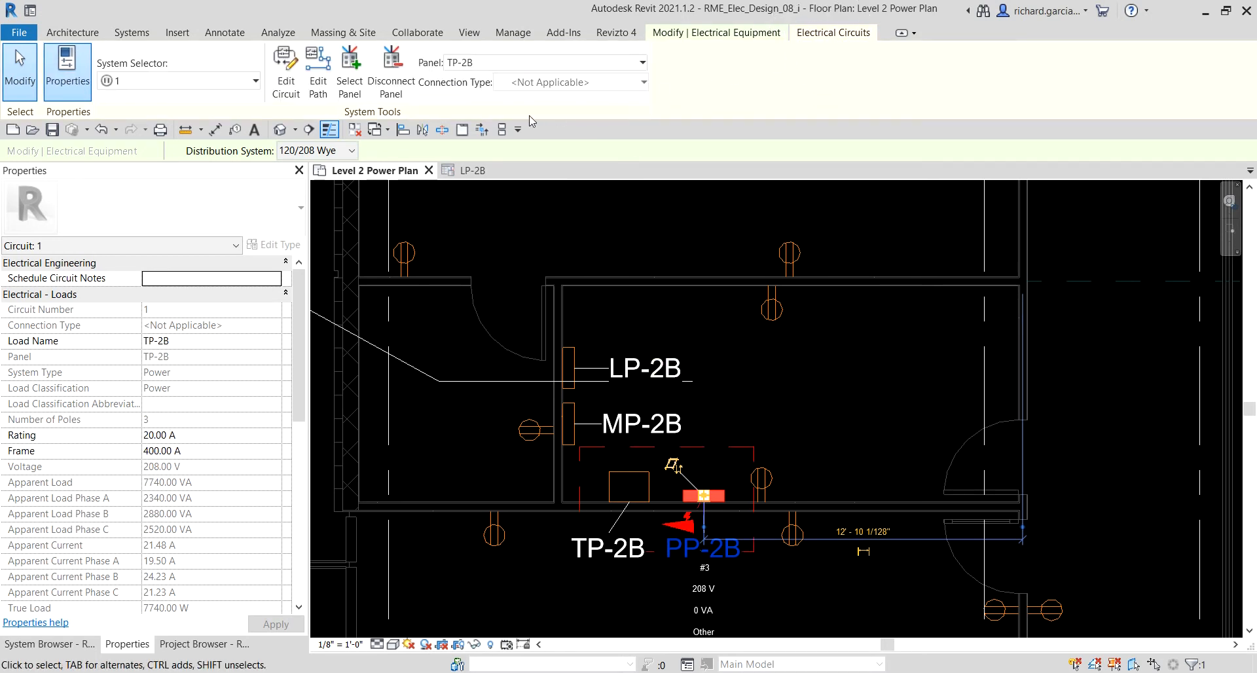
{"action": "left_click", "coordinate": [292, 83]}
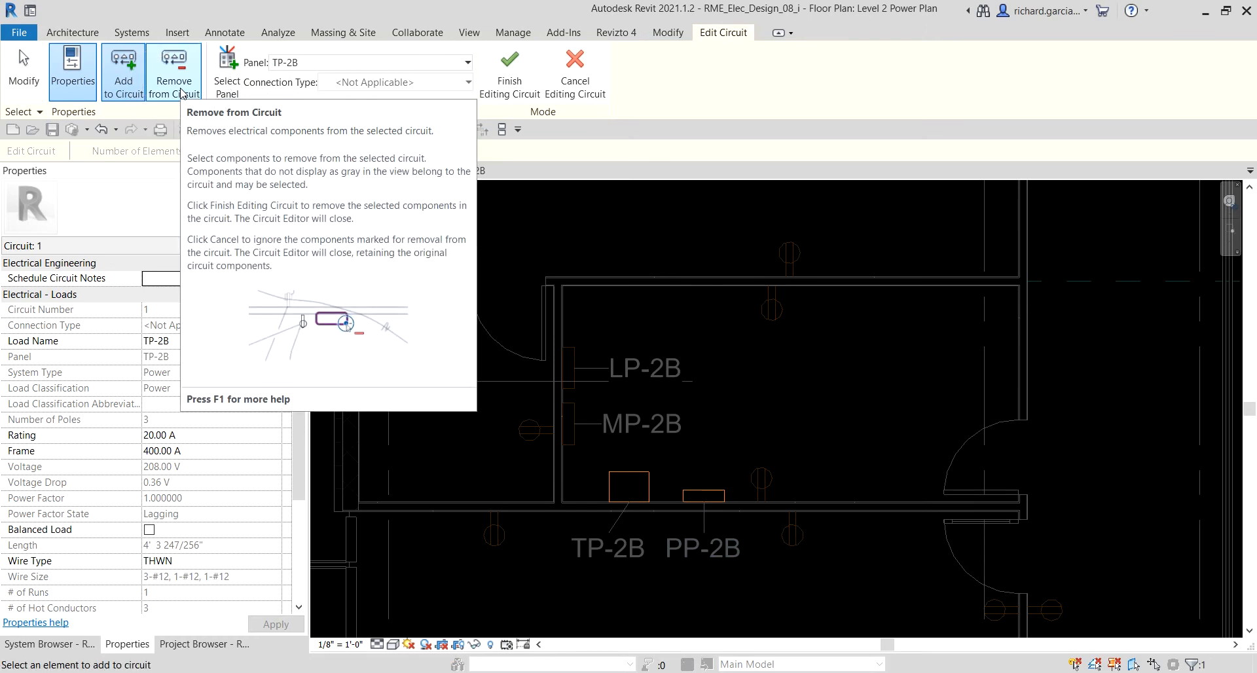
{"action": "left_click", "coordinate": [183, 93]}
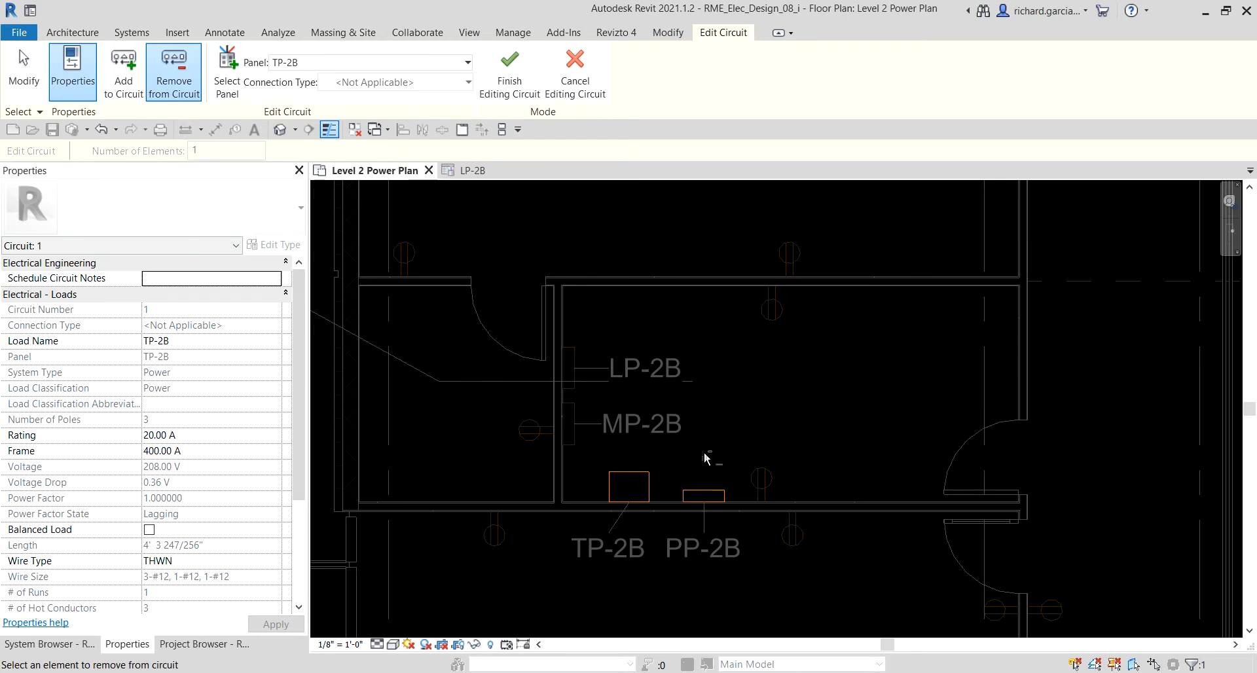
{"action": "left_click", "coordinate": [712, 491]}
{"action": "left_click", "coordinate": [507, 78]}
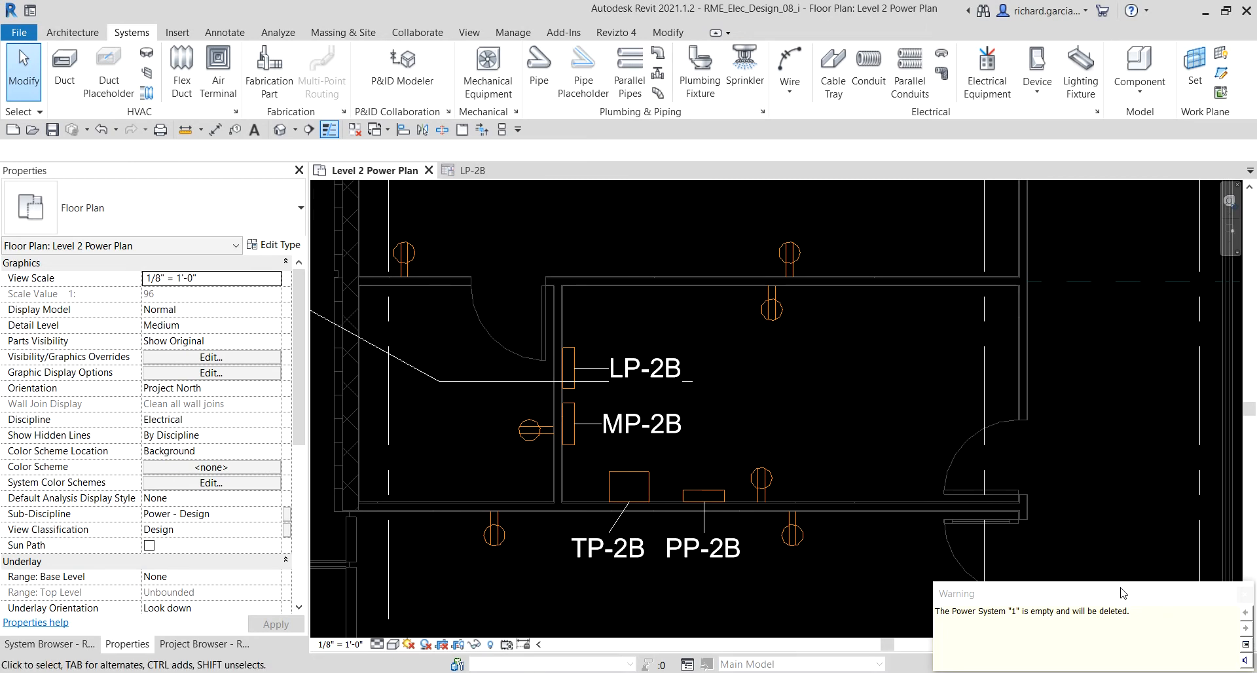
{"action": "left_click", "coordinate": [1243, 596]}
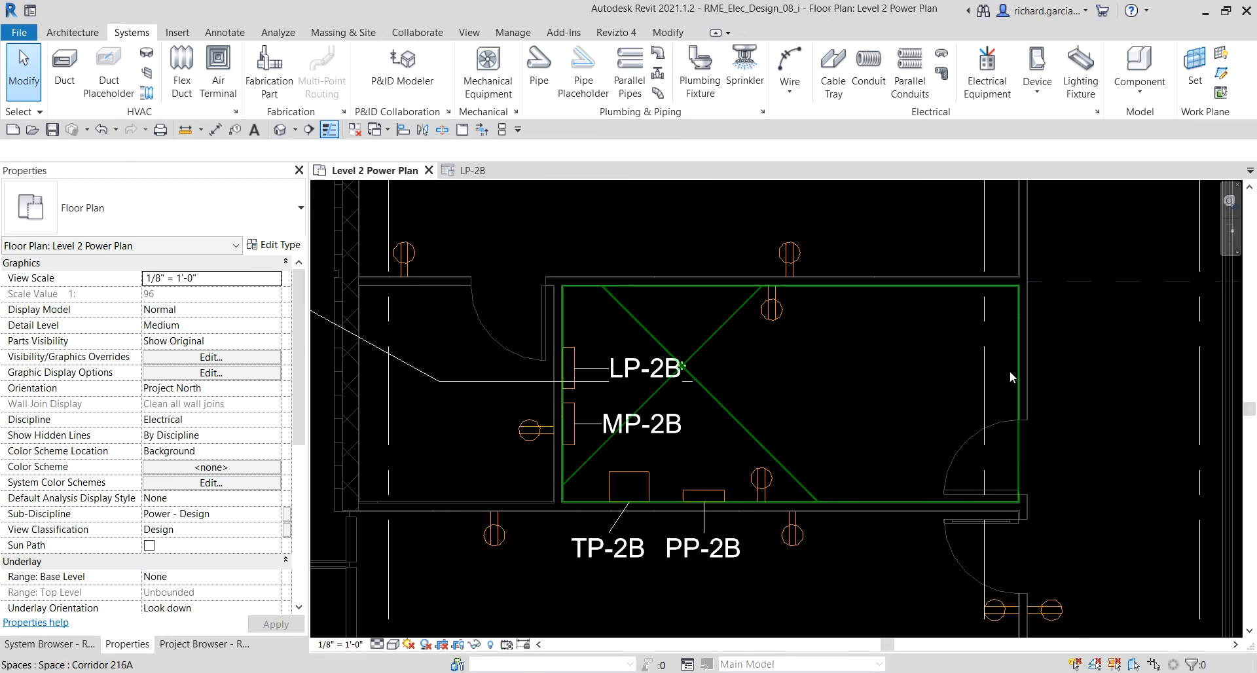
Create a new power circuit for panel PP-2B, fed from TP-2B
{"action": "left_click", "coordinate": [709, 495]}
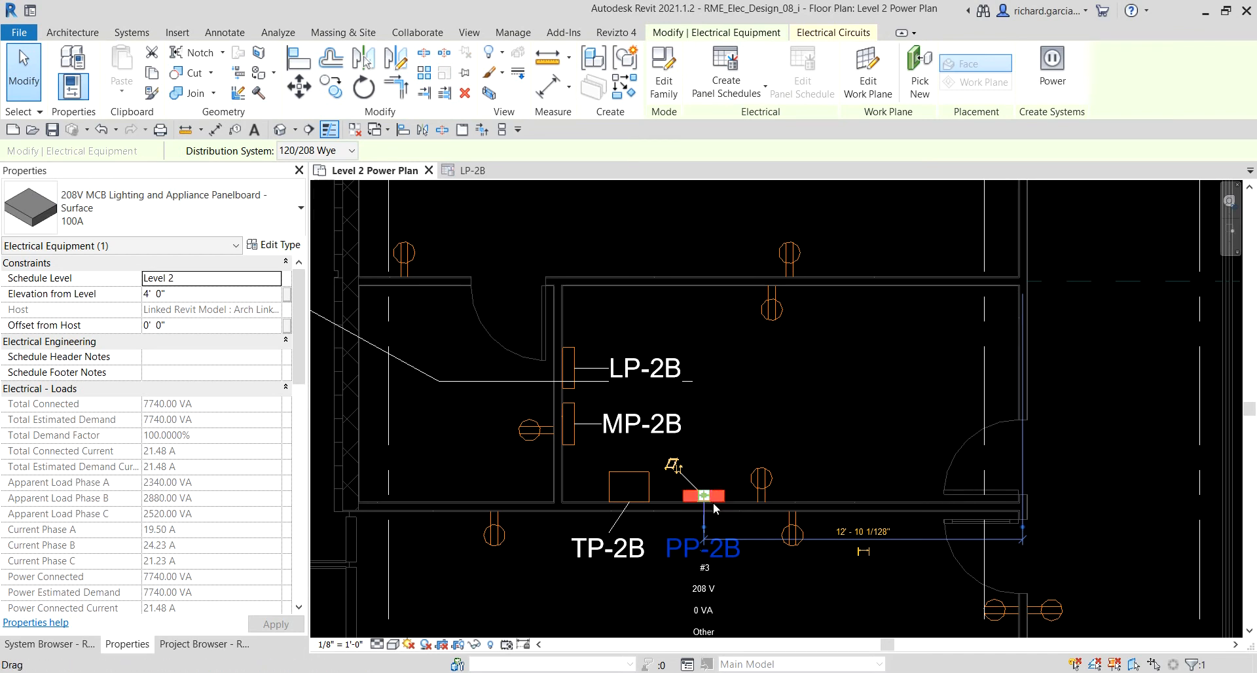
{"action": "left_click", "coordinate": [713, 501]}
{"action": "left_click", "coordinate": [1052, 61]}
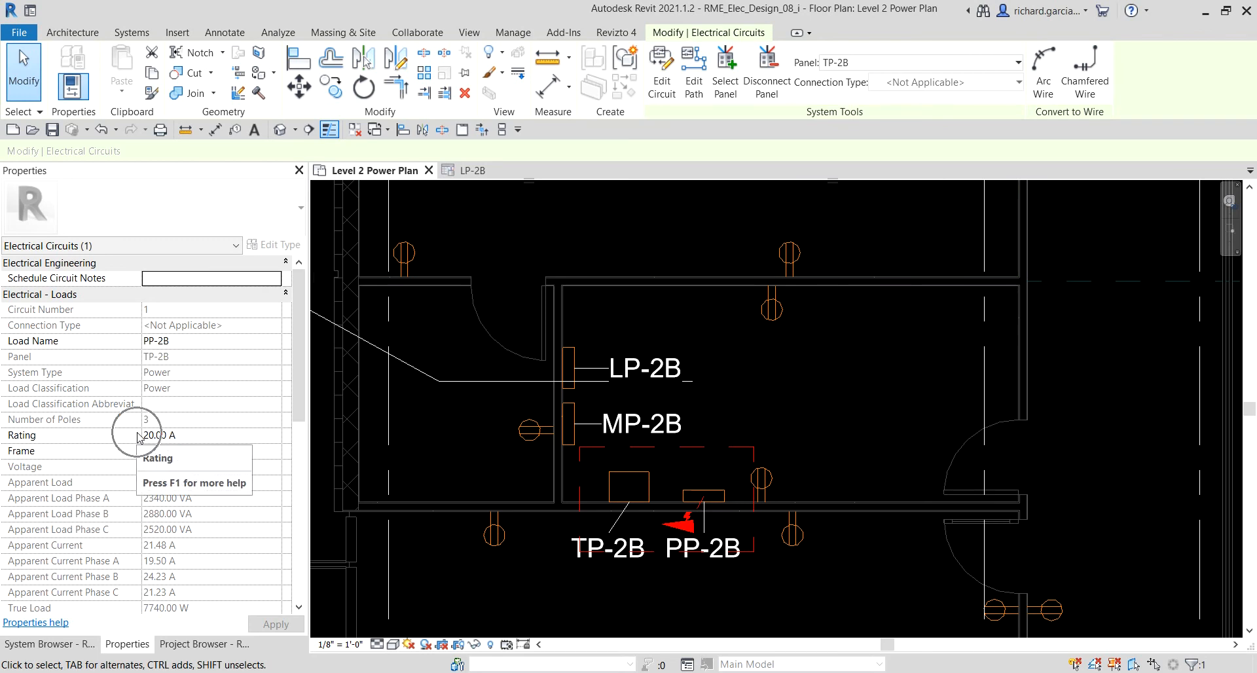
Try to set the rating of the PP-2B circuit to 25 A
{"action": "left_click", "coordinate": [209, 439]}
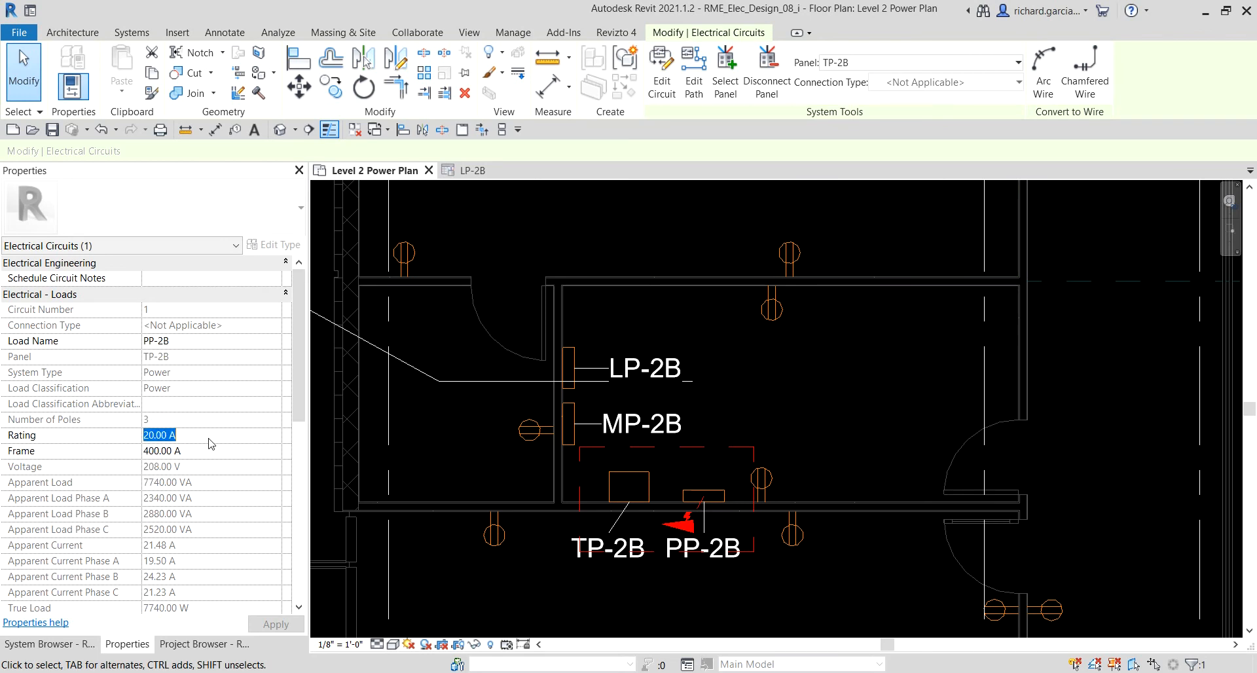
{"action": "type", "text": "25"}
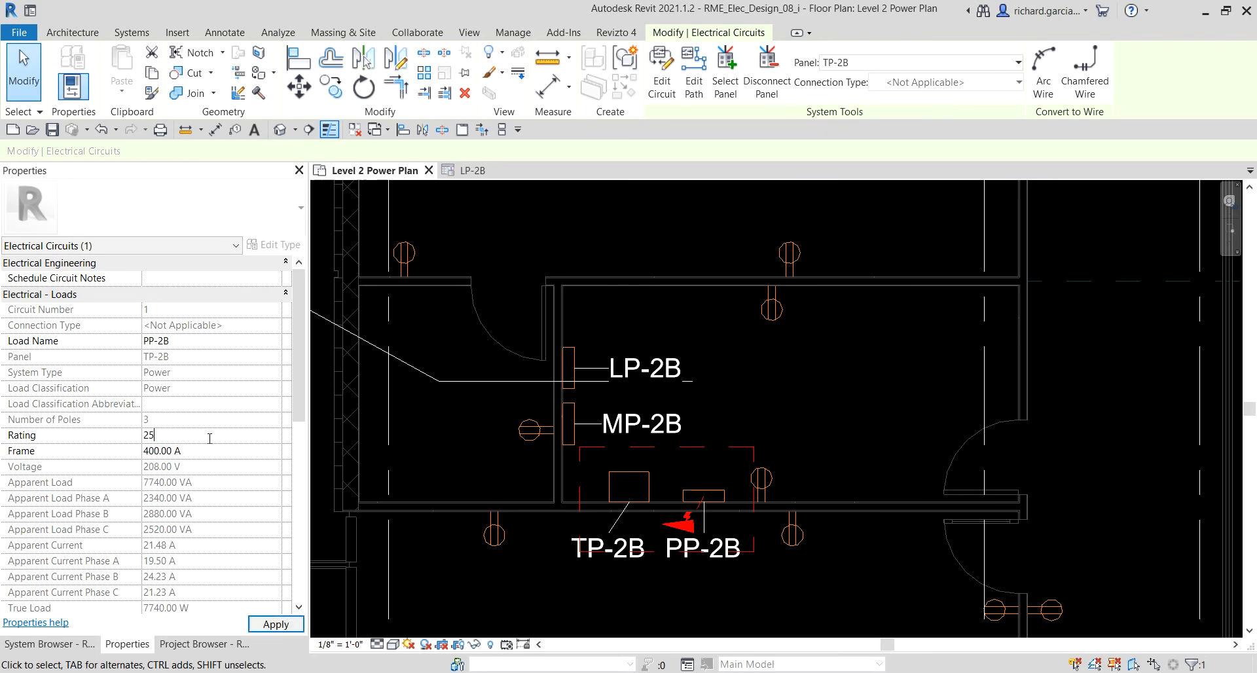
{"action": "key", "text": "Return"}
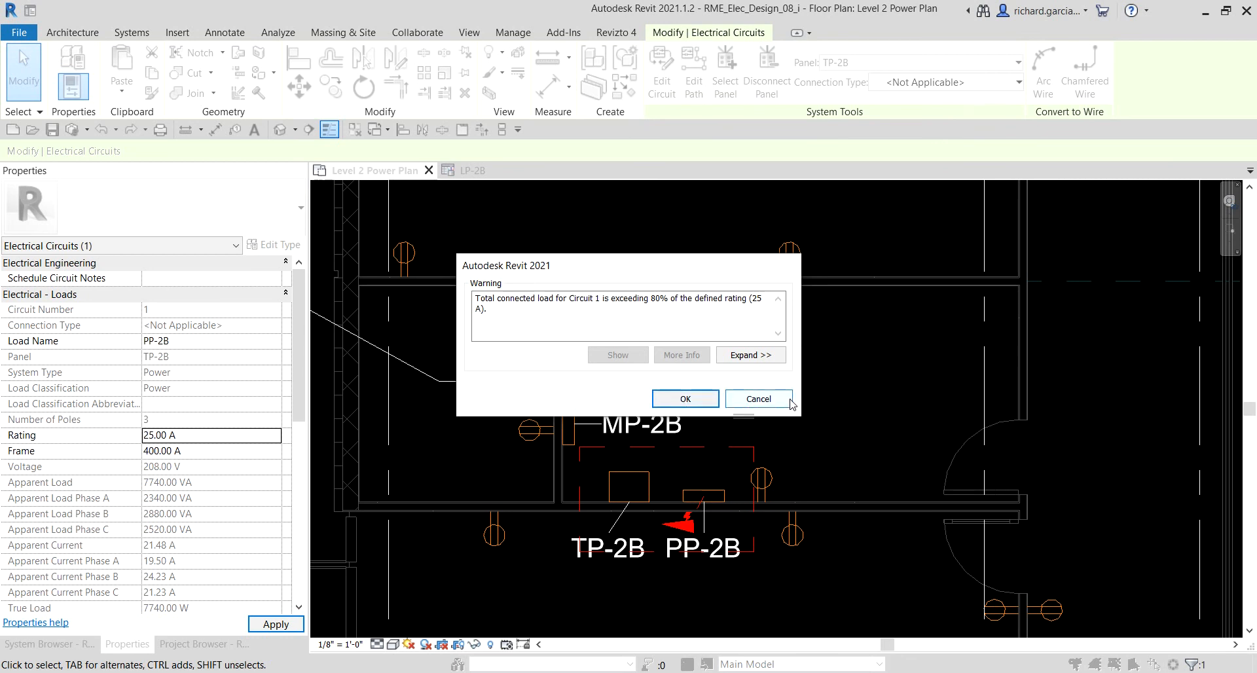
{"action": "left_click", "coordinate": [759, 399]}
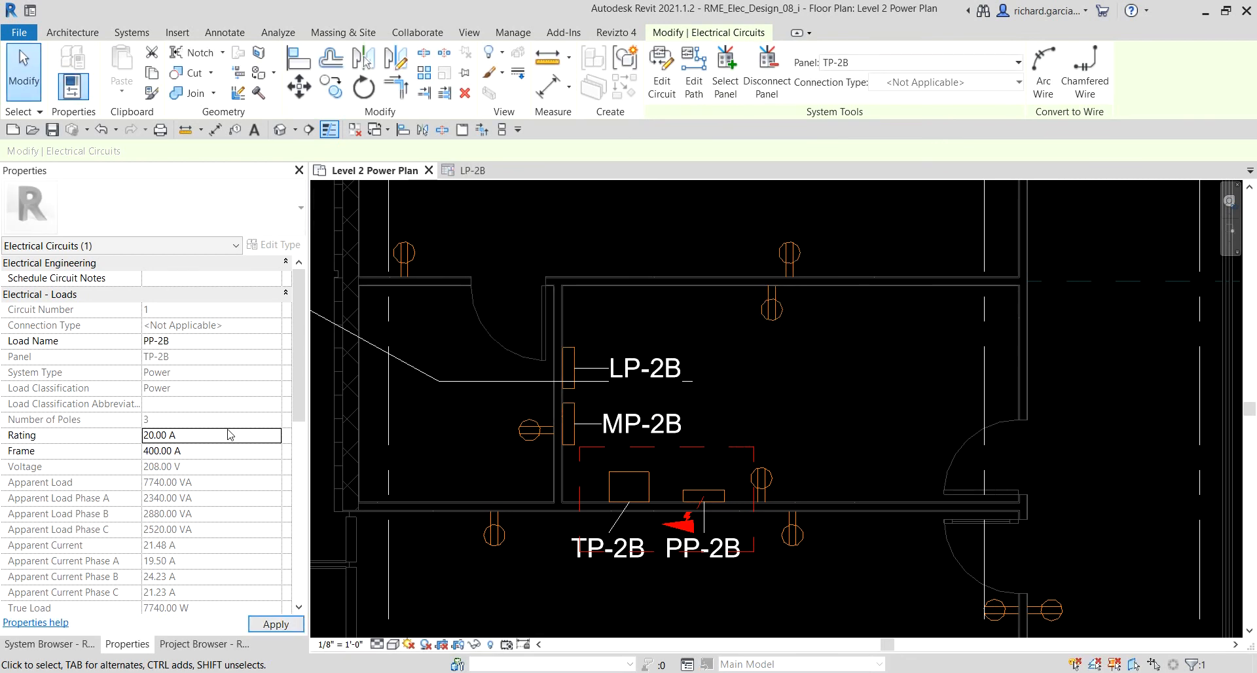
Set the rating of the PP-2B circuit to 30 A
{"action": "left_click", "coordinate": [213, 438]}
{"action": "type", "text": "30"}
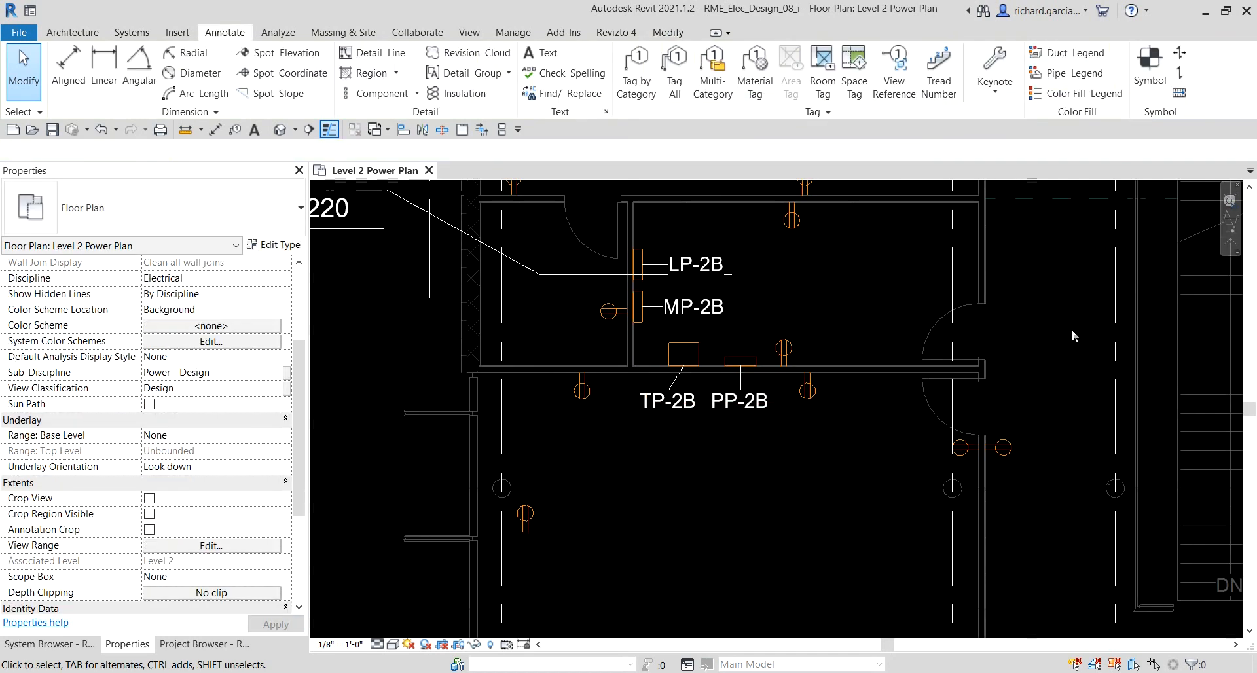
{"action": "scroll", "coordinate": [761, 331], "scroll_direction": "up", "scroll_amount": 4}
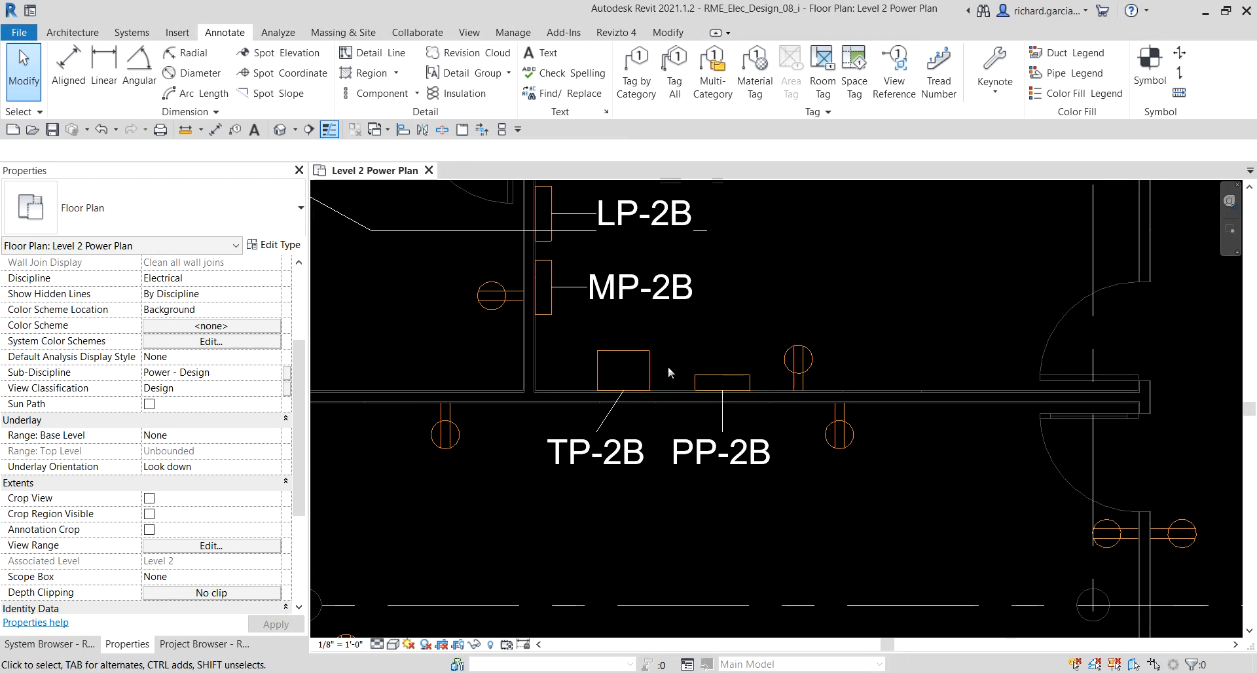
{"action": "key", "text": "ctrl"}
{"action": "scroll", "coordinate": [669, 366], "scroll_direction": "down", "scroll_amount": 3}
{"action": "middle_click_drag", "start_coordinate": [780, 335], "coordinate": [777, 511]}
{"action": "scroll", "coordinate": [734, 413], "scroll_direction": "down", "scroll_amount": 4}
{"action": "middle_click_drag", "start_coordinate": [760, 395], "coordinate": [715, 398]}
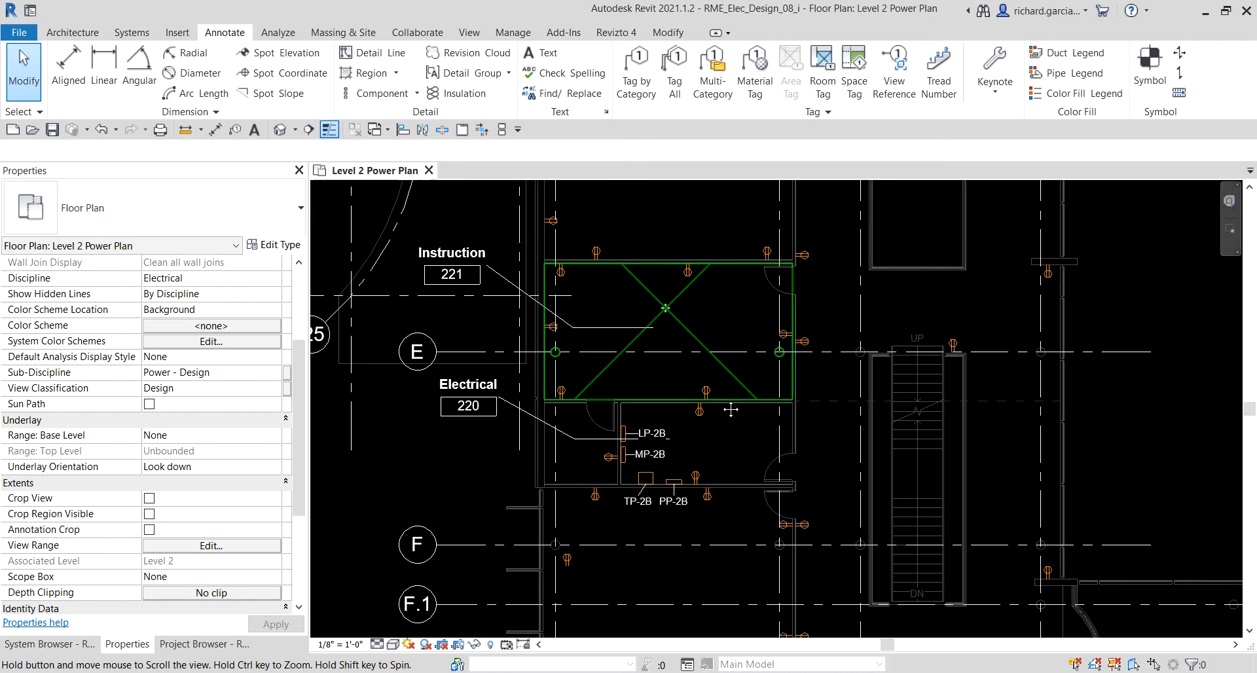